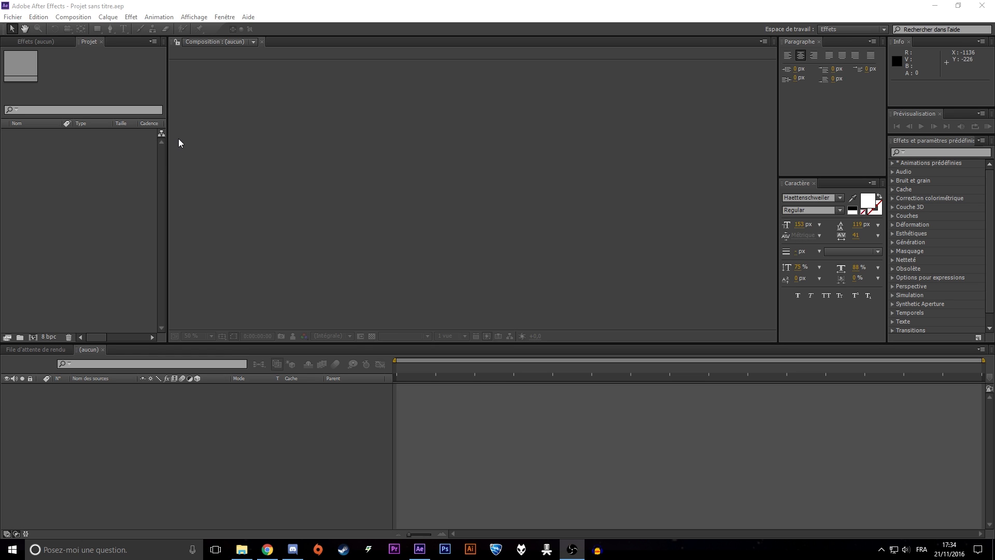
Step: Create a new composition named "tuto abonne toi" with the HDTV 1080 25 preset
click(86, 44)
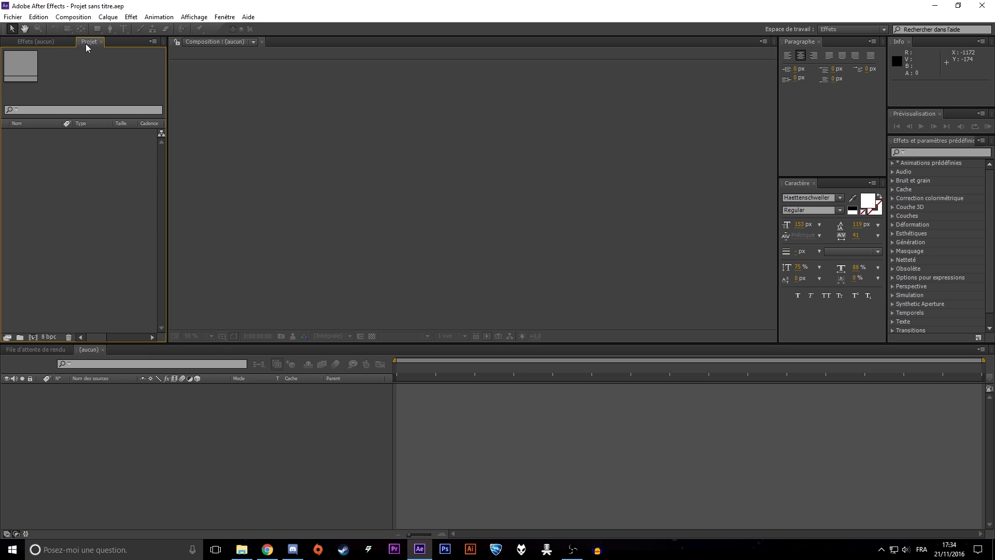
right_click(69, 164)
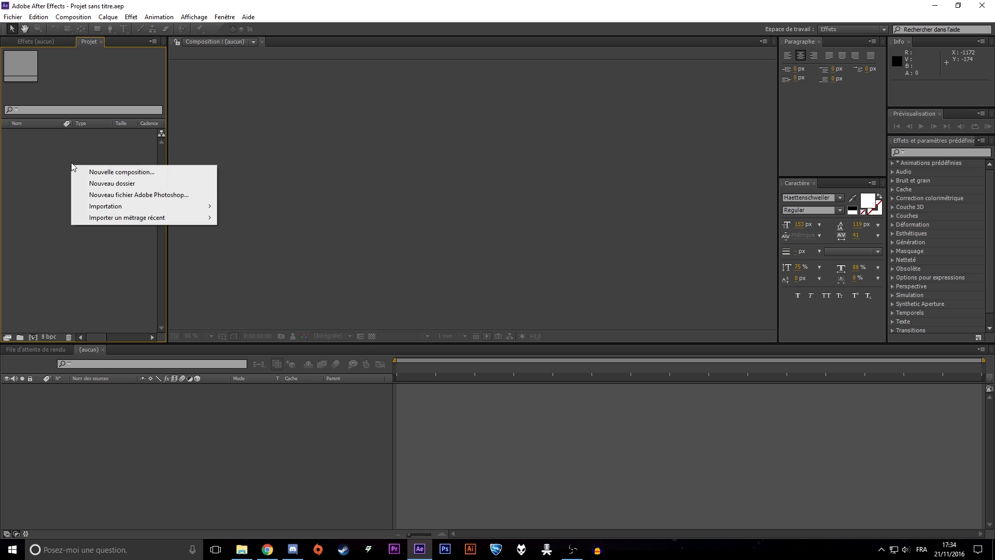
click(127, 170)
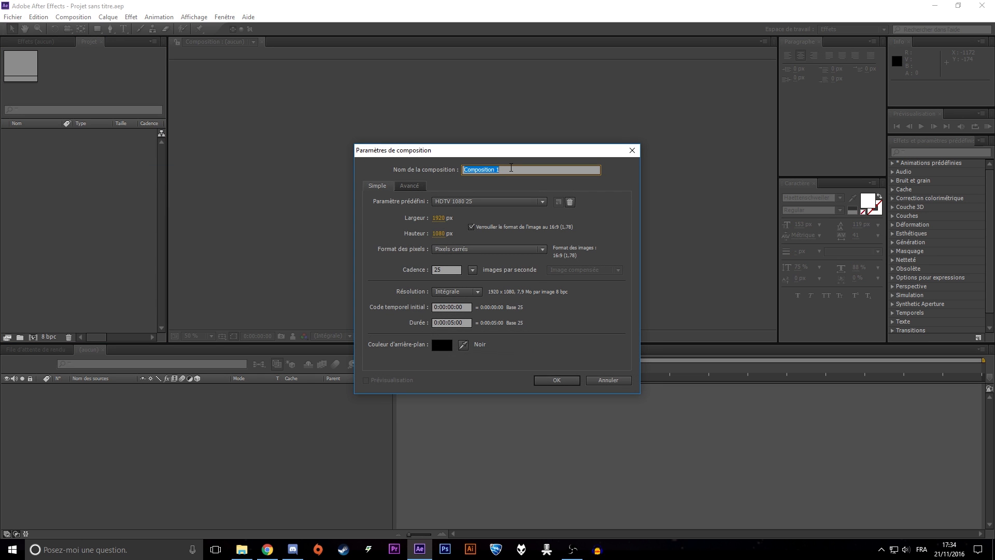
text(tuto abonne toi)
click(562, 381)
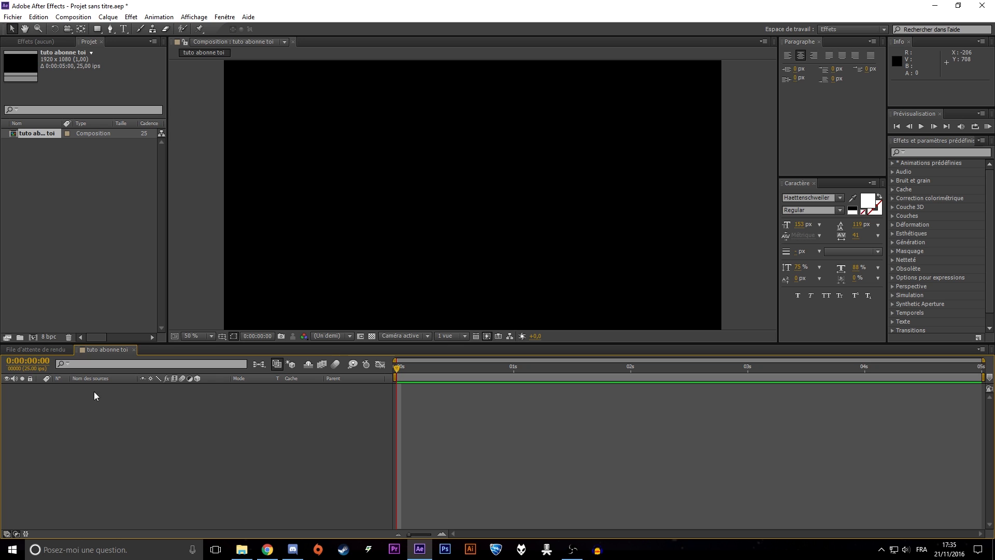
Step: Add a text layer reading "ABONNE TOI" to the composition
right_click(161, 414)
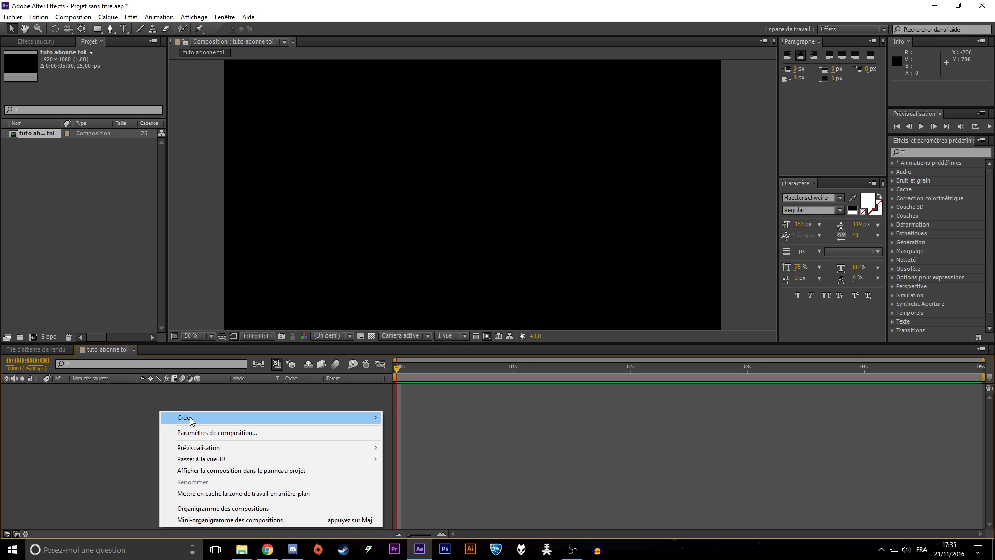
mouse_move(186, 417)
click(449, 436)
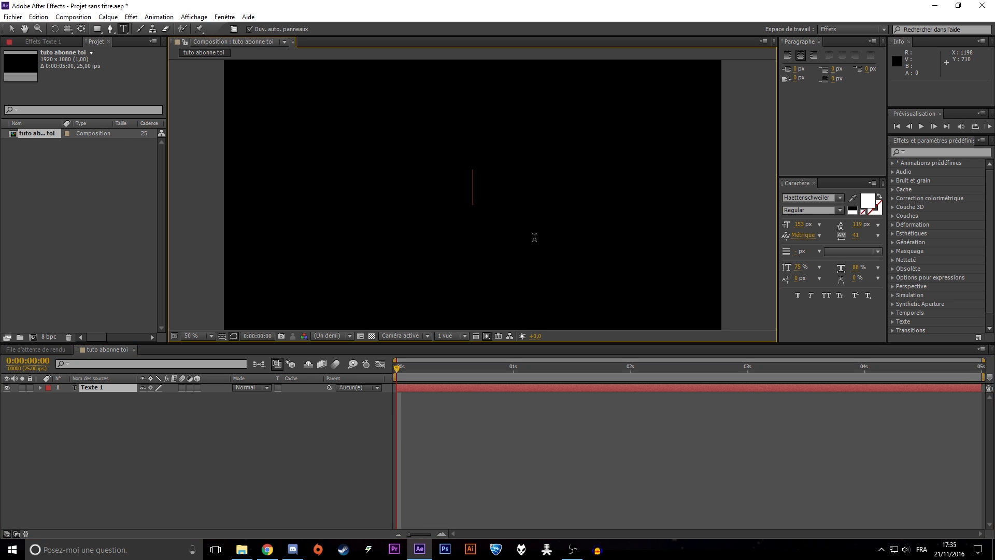
text(ABONNE TOI)
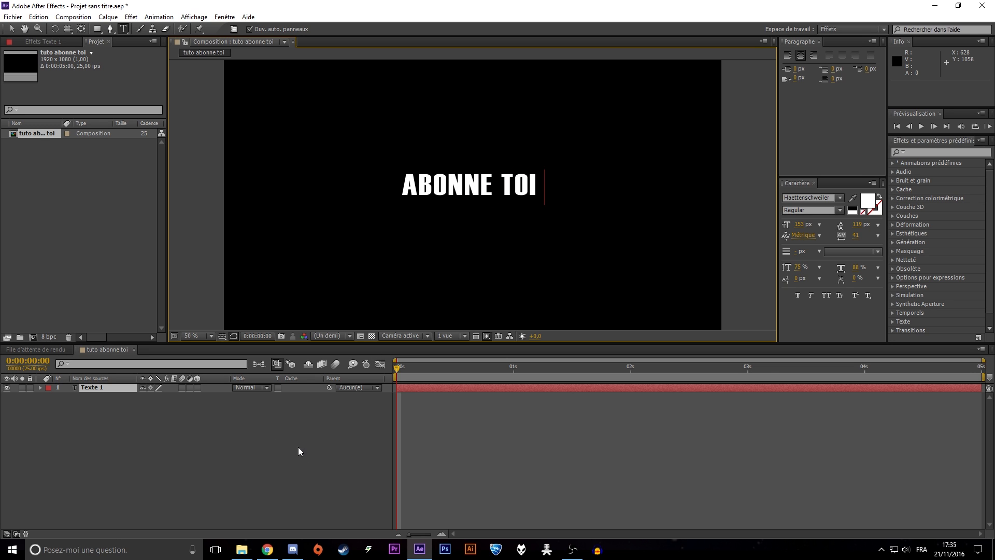
Step: Narrow the ABONNE TOI text layer to about 93% of its width, keeping its height scale at 100%
click(12, 29)
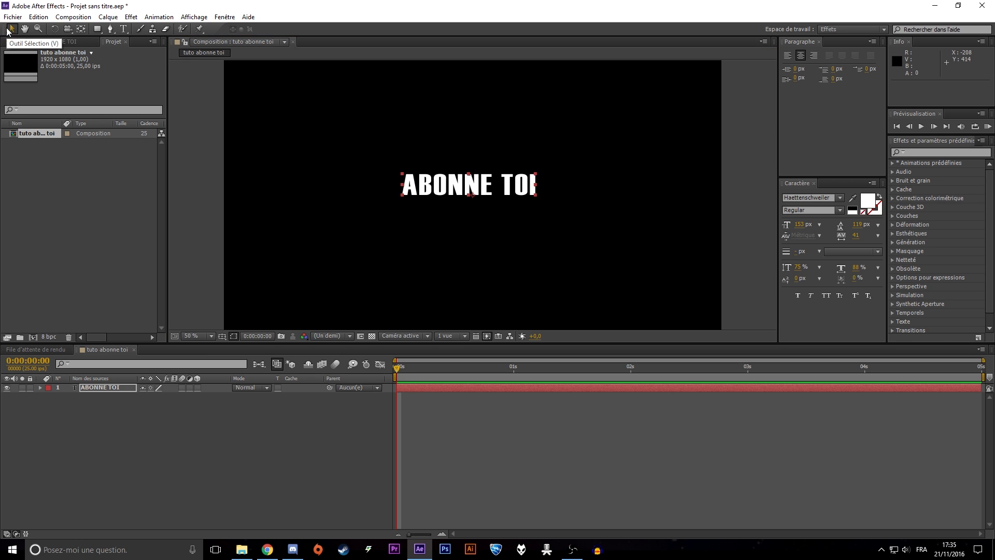
click(481, 186)
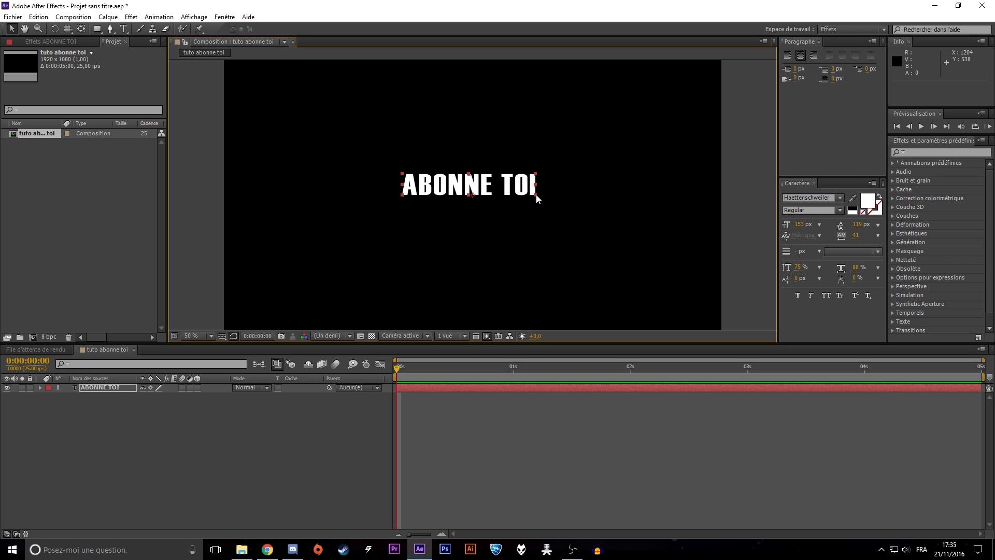
drag(535, 194, 531, 196)
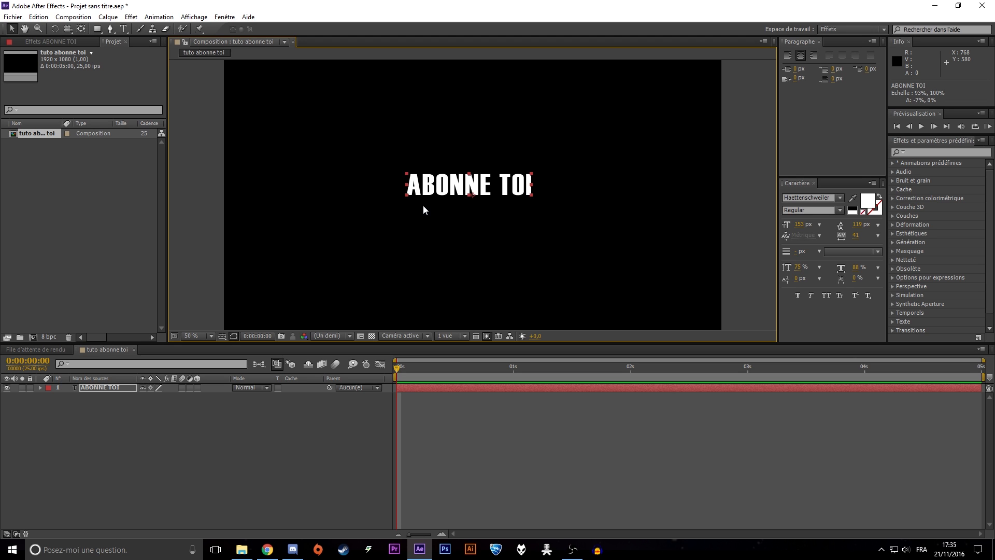
Step: Change the ABONNE TOI layer's anchor point to X -15 px and a negative Y value that centres the text in the frame
right_click(490, 192)
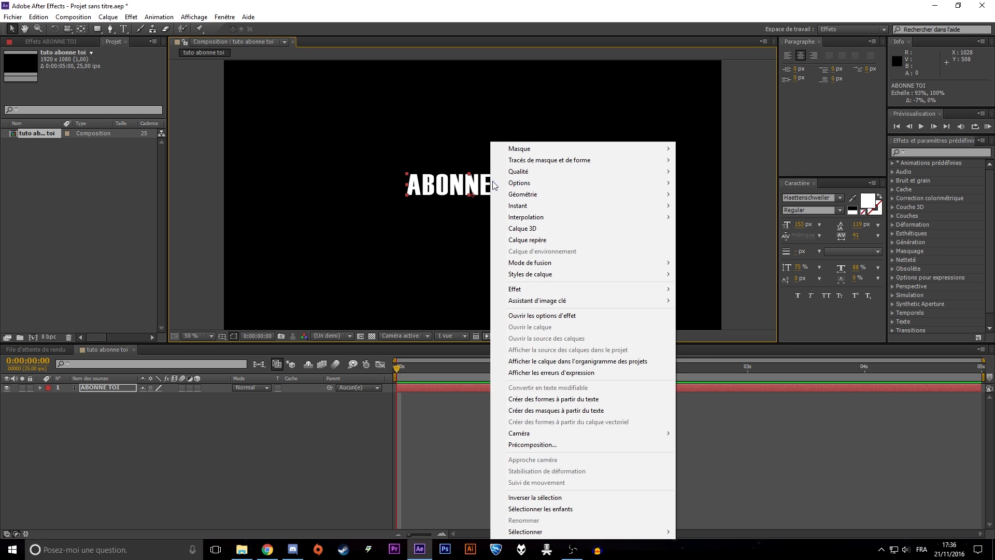
right_click(477, 184)
mouse_move(577, 198)
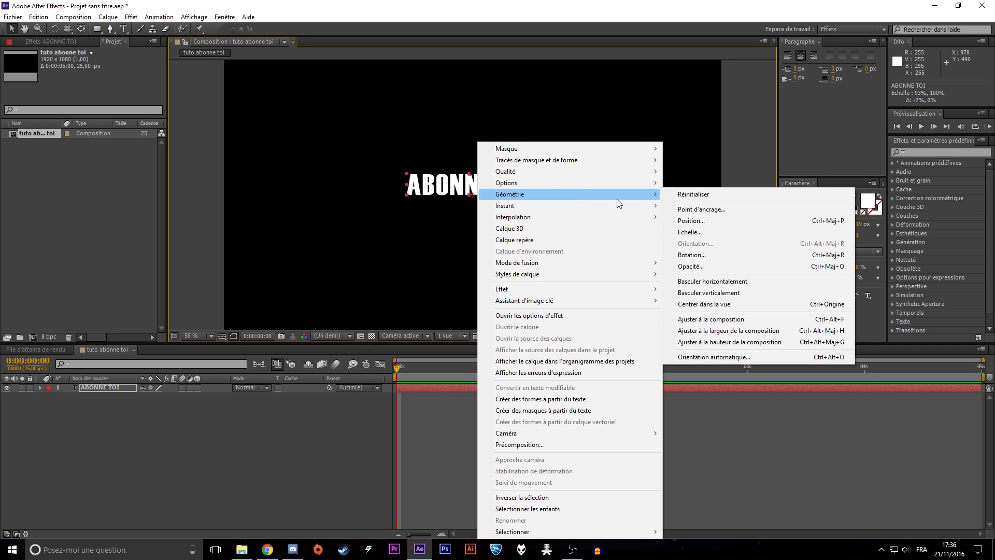
click(703, 208)
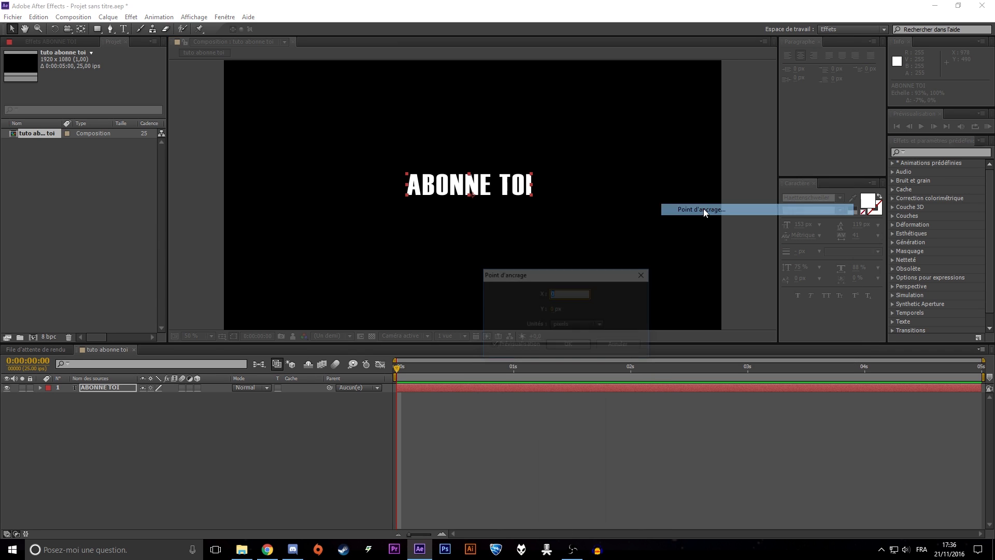
click(554, 311)
click(612, 311)
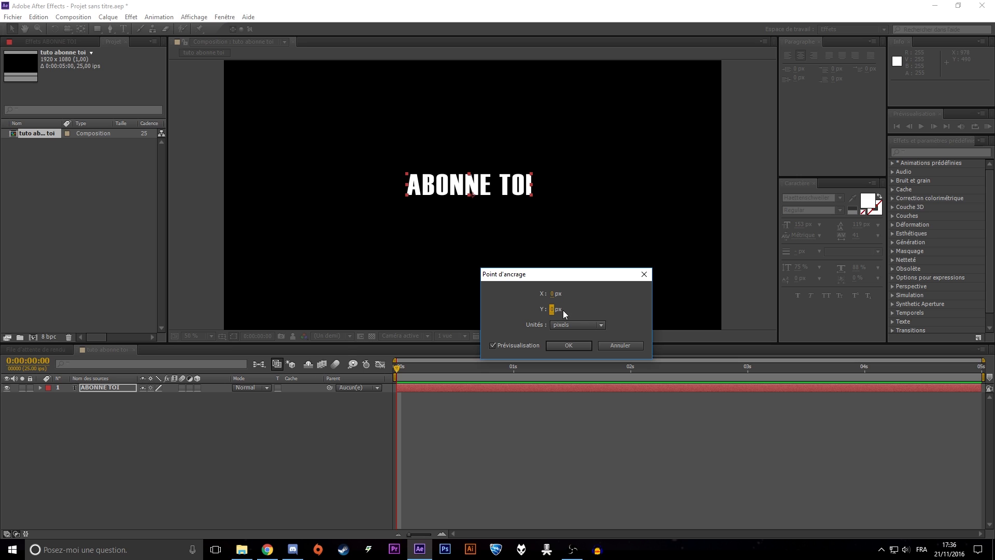
click(551, 294)
drag(551, 293, 542, 315)
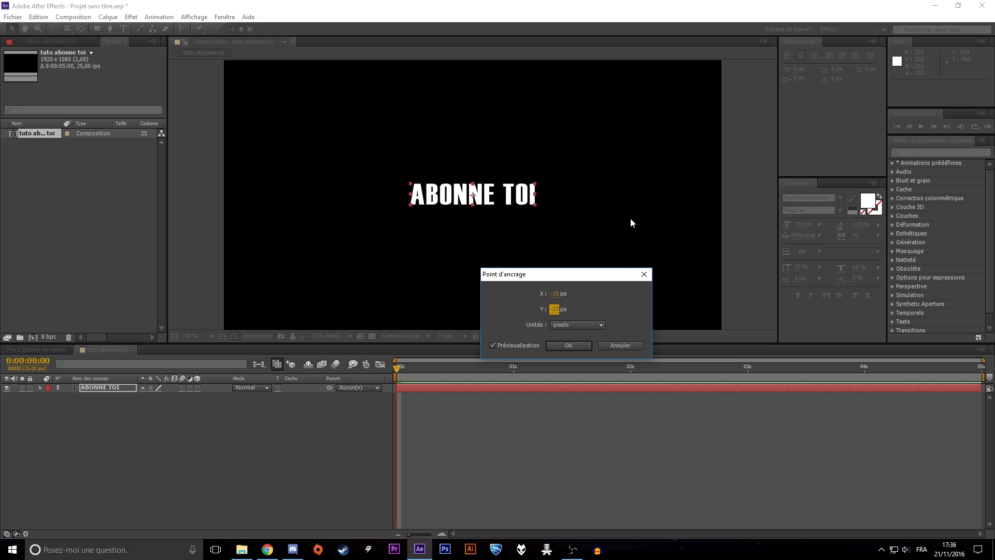
click(572, 345)
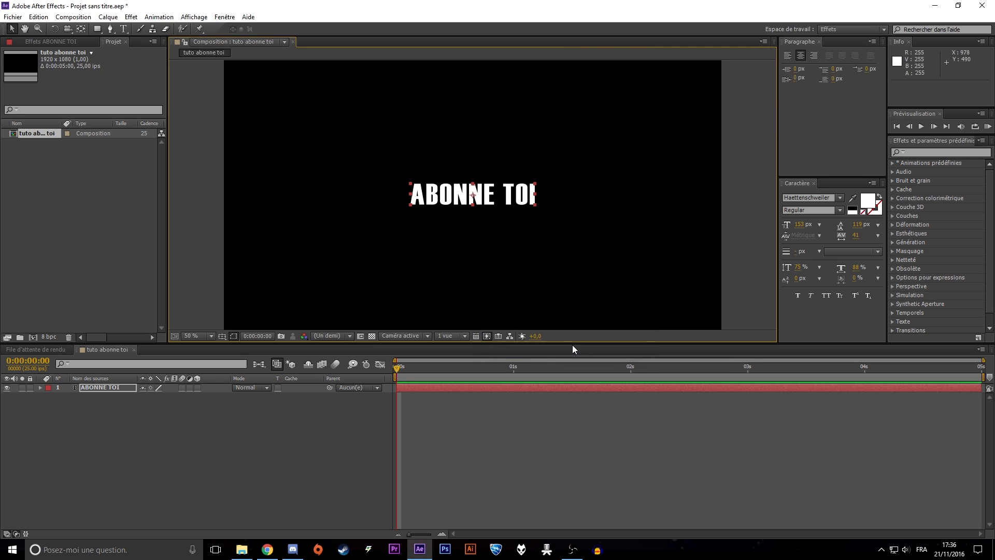
Step: Import the Screen Glitch - Free Stock Footage video and place it above the text layer in the timeline
click(115, 413)
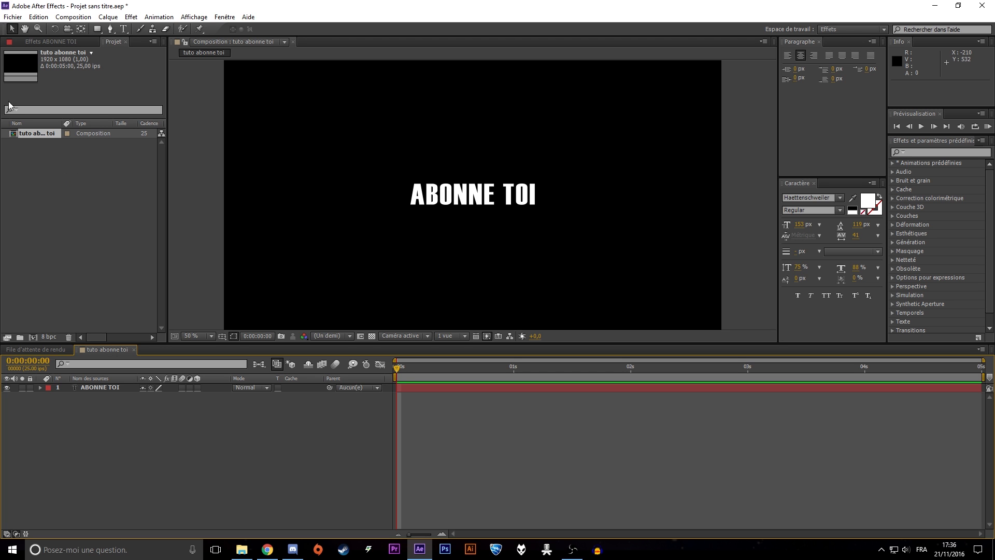
double_click(57, 184)
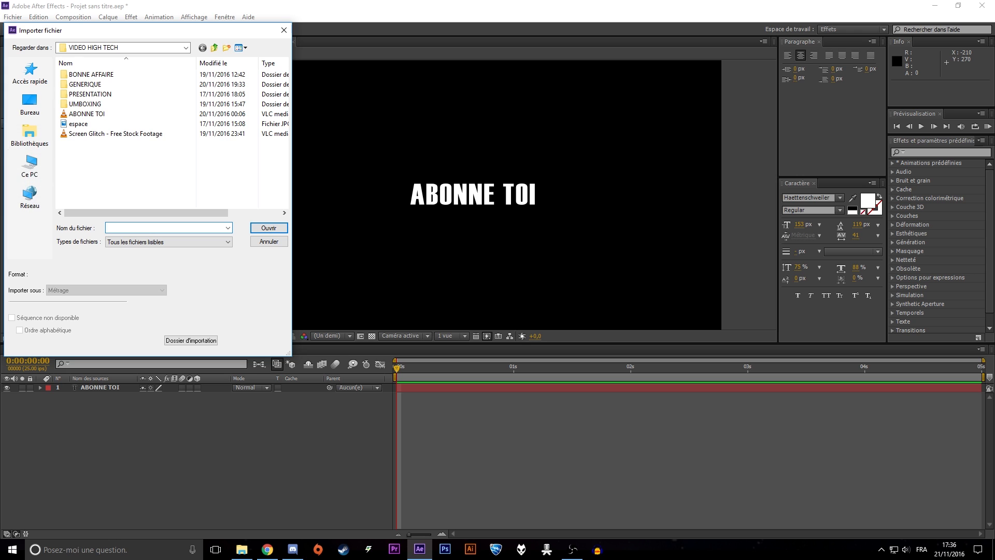
click(140, 134)
click(269, 227)
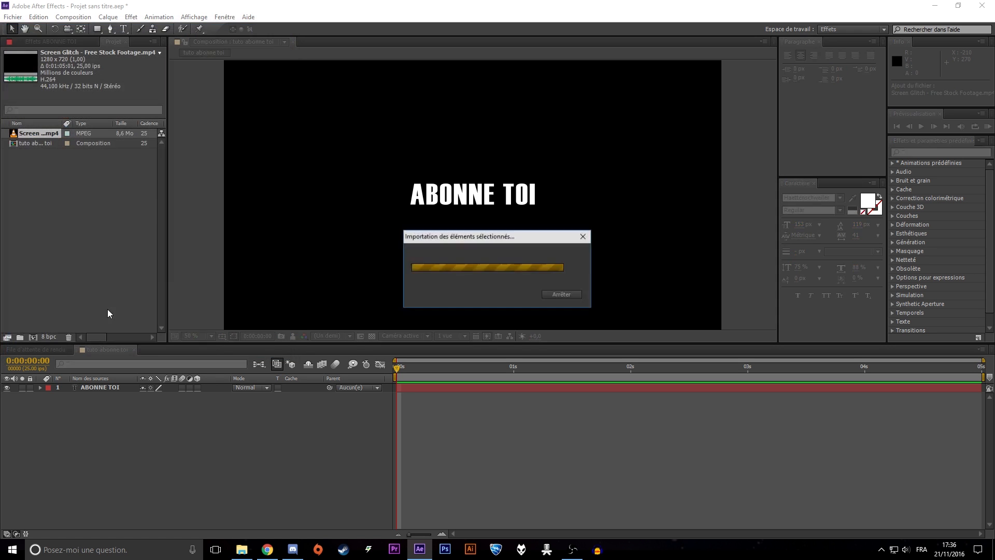
drag(38, 132, 82, 385)
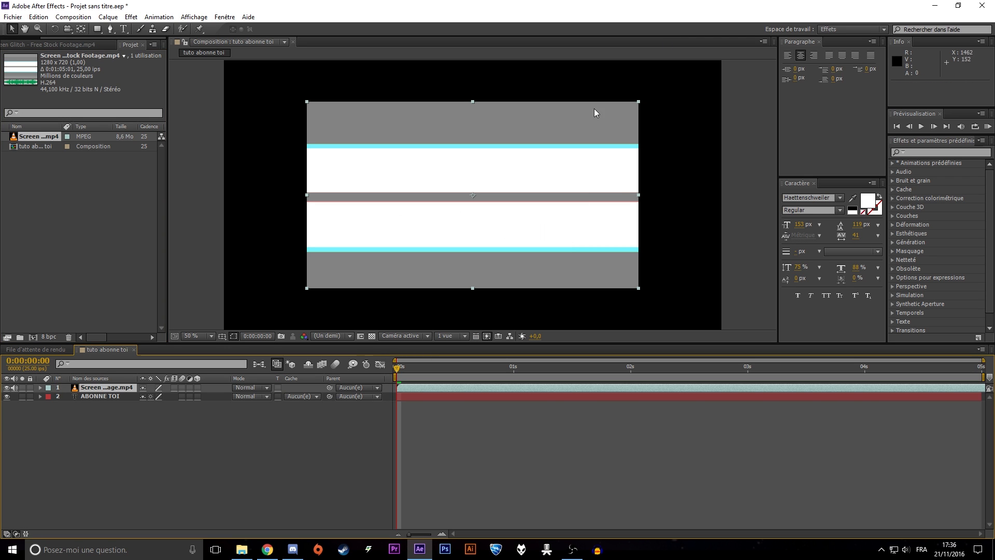
Step: Enlarge the glitch footage to about 150% by 146% to fill the frame, and hide its layer
drag(639, 102, 722, 58)
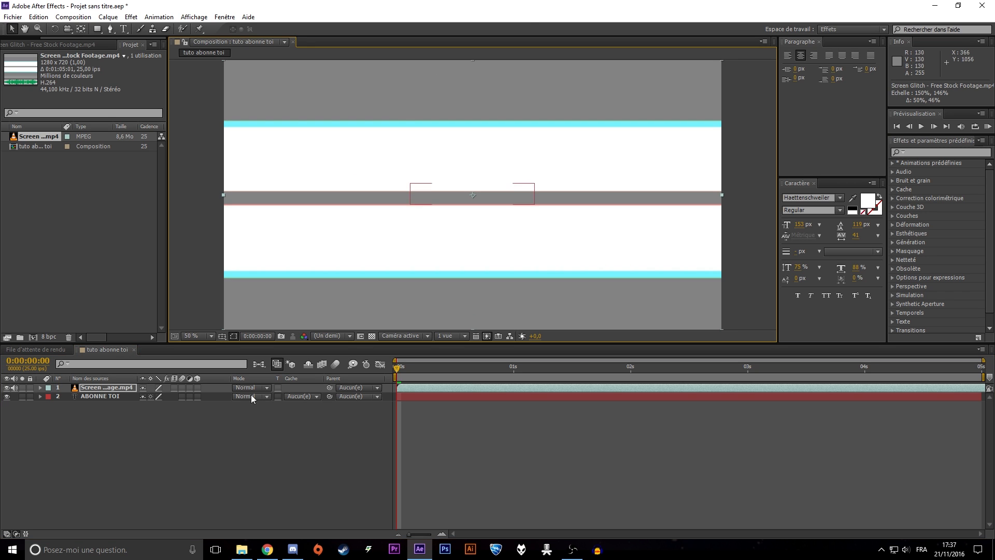
click(7, 388)
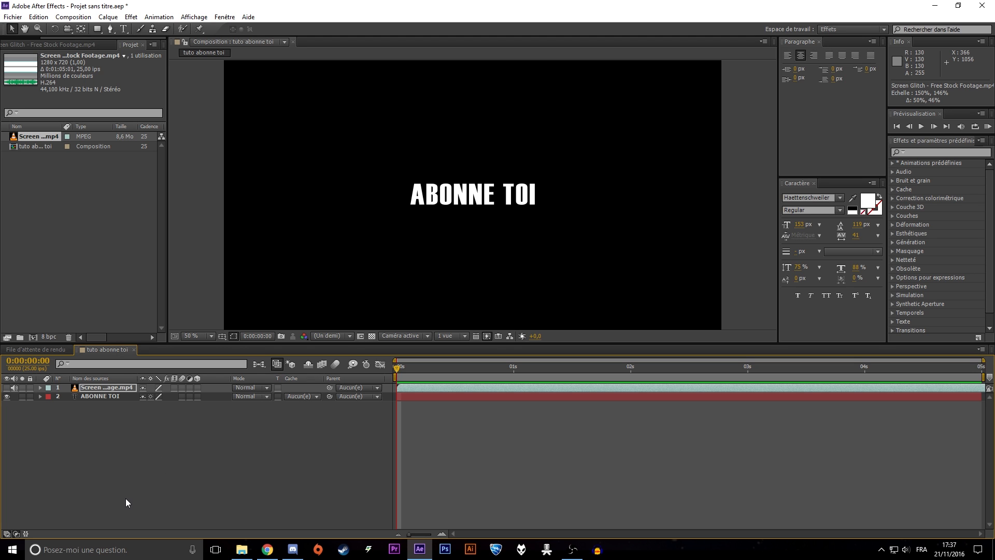
Step: Add an adjustment layer (Calque d'effets) on top of the glitch footage and text layers
right_click(140, 458)
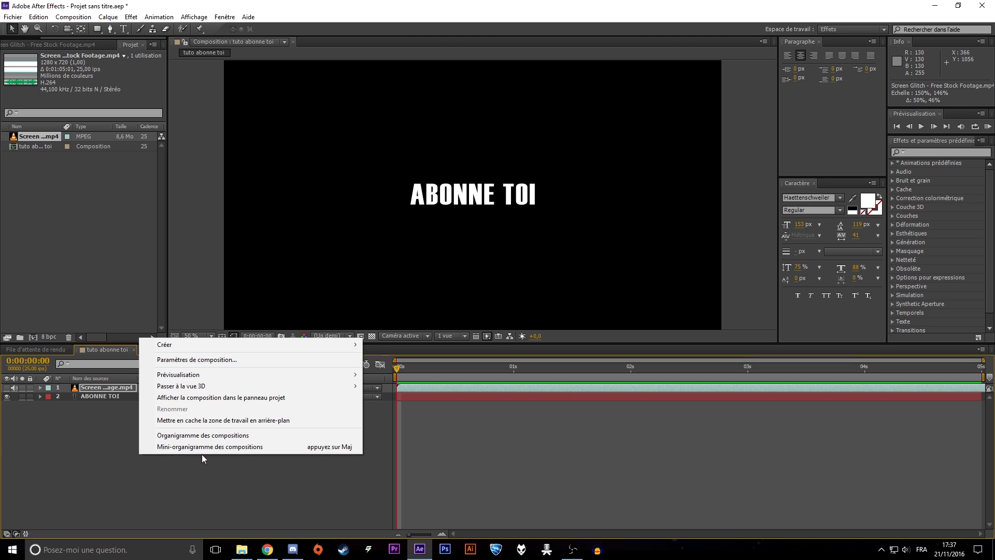
right_click(89, 465)
mouse_move(212, 353)
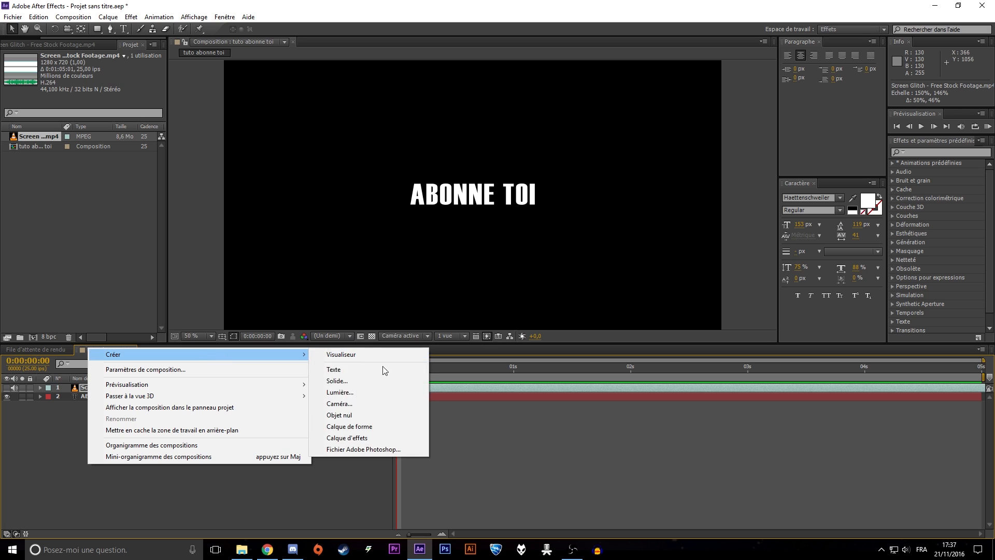
click(382, 436)
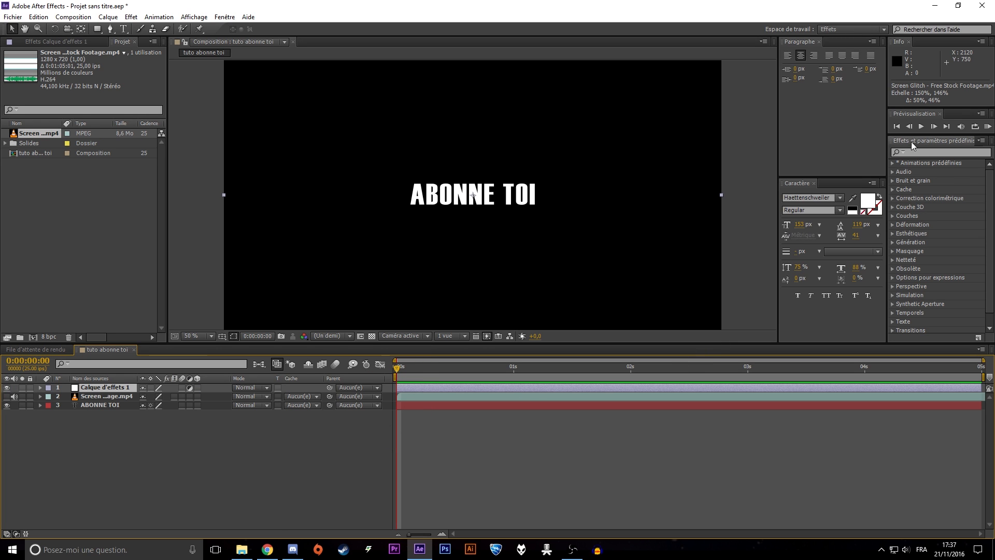
Step: Search the effects for "disper" and apply the Dispersion effect to the adjustment layer
click(920, 152)
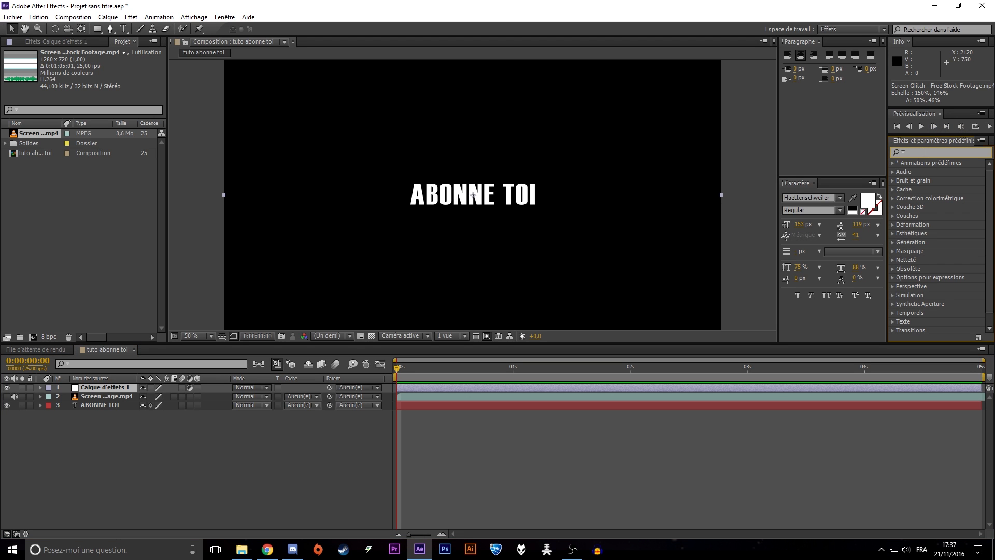
text(d)
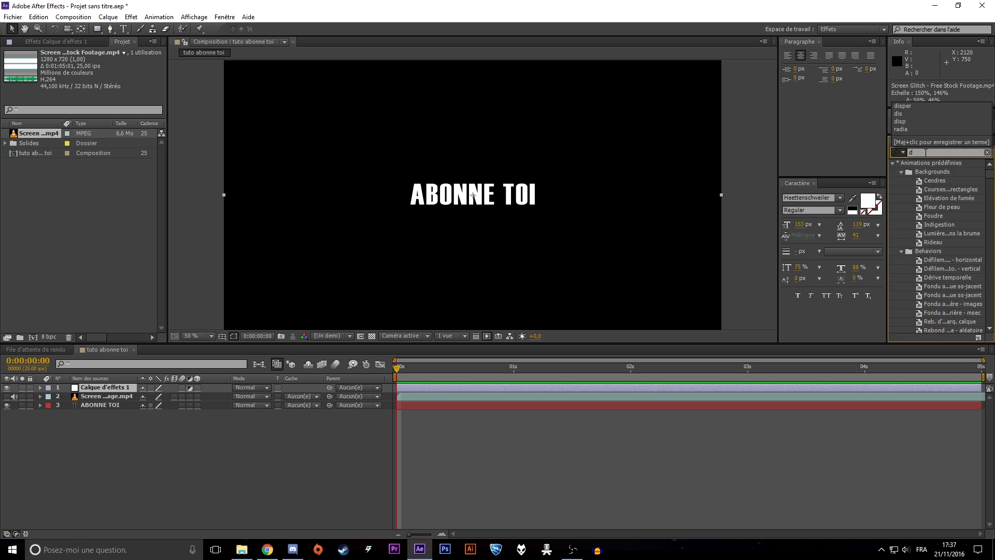
text(isper)
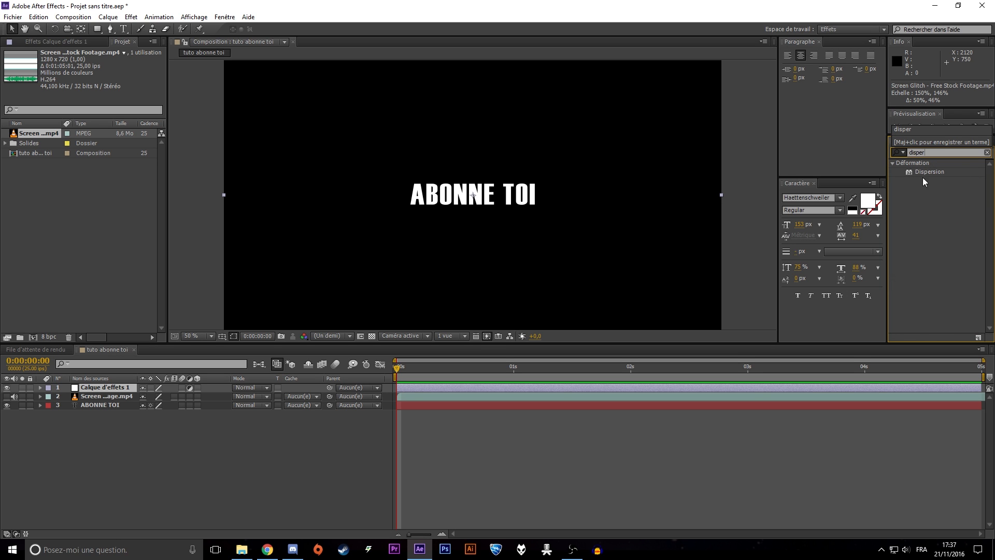
drag(929, 171, 113, 388)
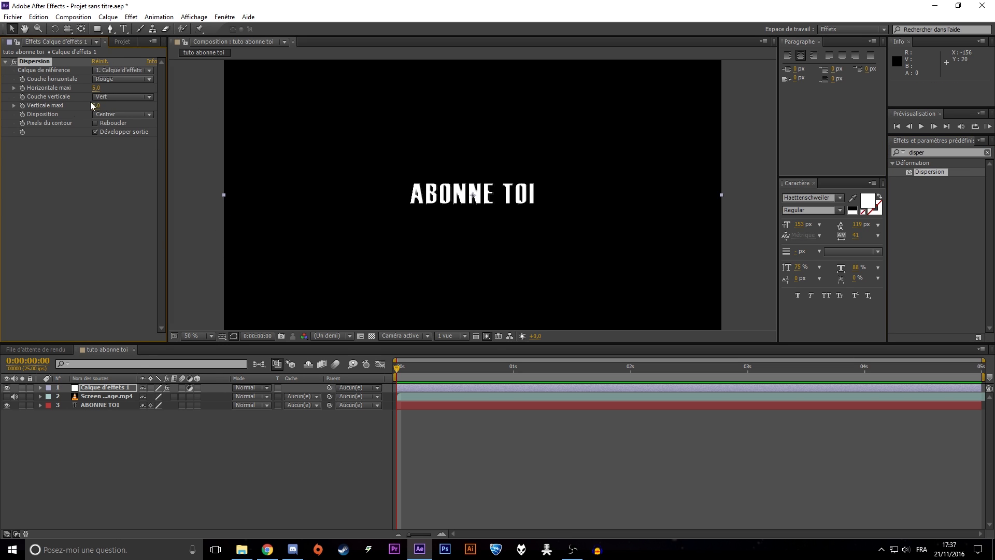
Step: Set the Dispersion reference layer to Screen Glitch - Free Stock Footage.mp4, with horizontal and vertical maximums of 15
click(139, 71)
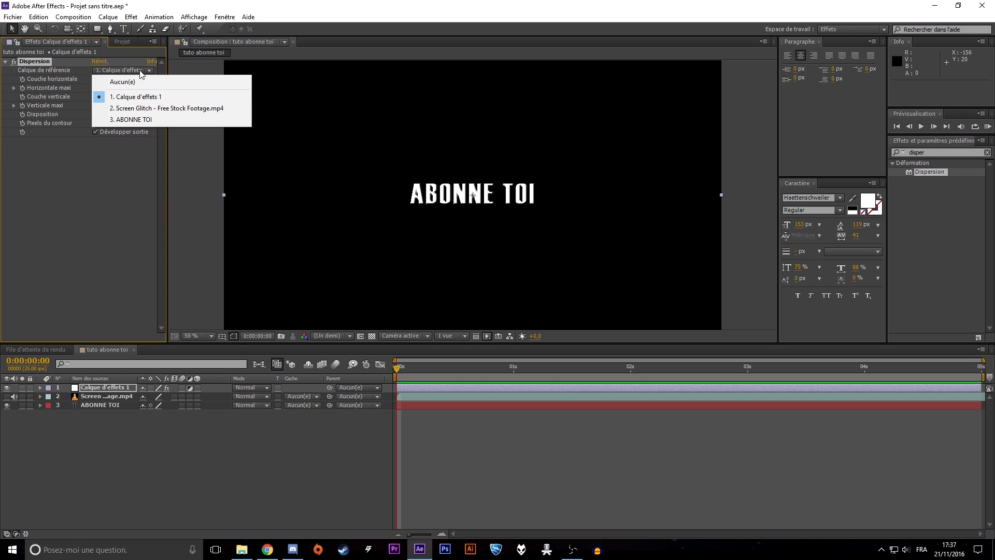
click(166, 108)
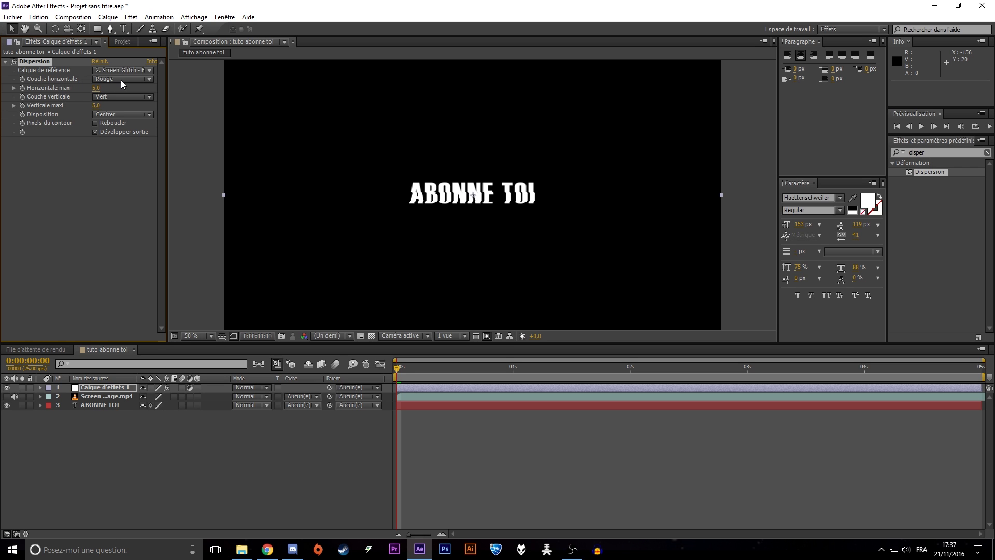
click(96, 89)
text(15)
key(Return)
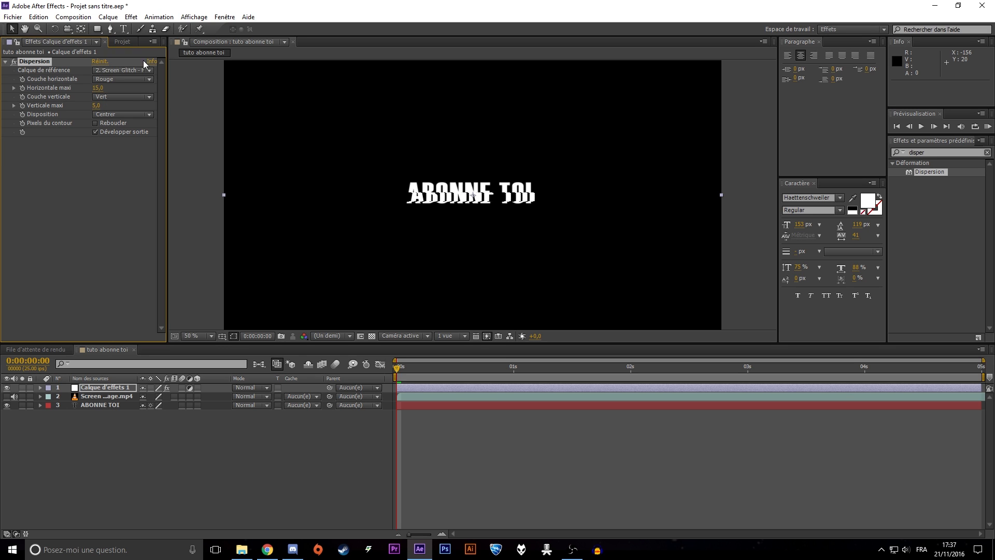
click(99, 105)
text(15)
key(Return)
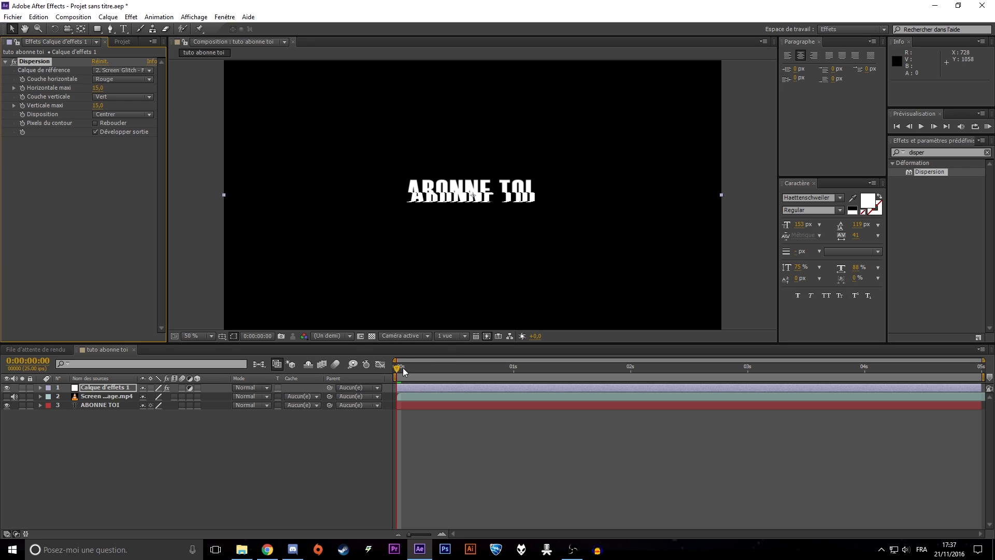
Step: Preview the glitch animation on the text and return the playhead to the start of the composition
key(space)
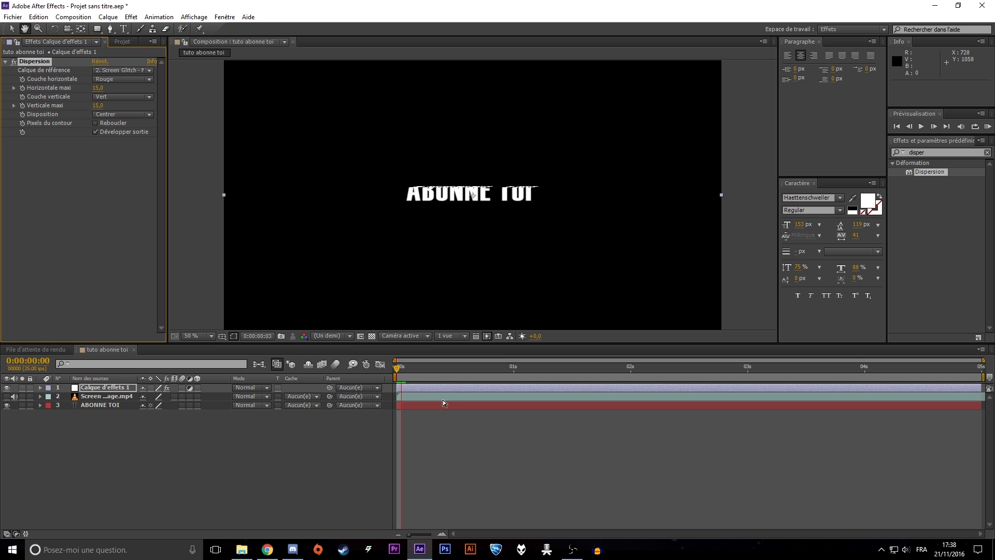
key(space)
drag(646, 366, 371, 374)
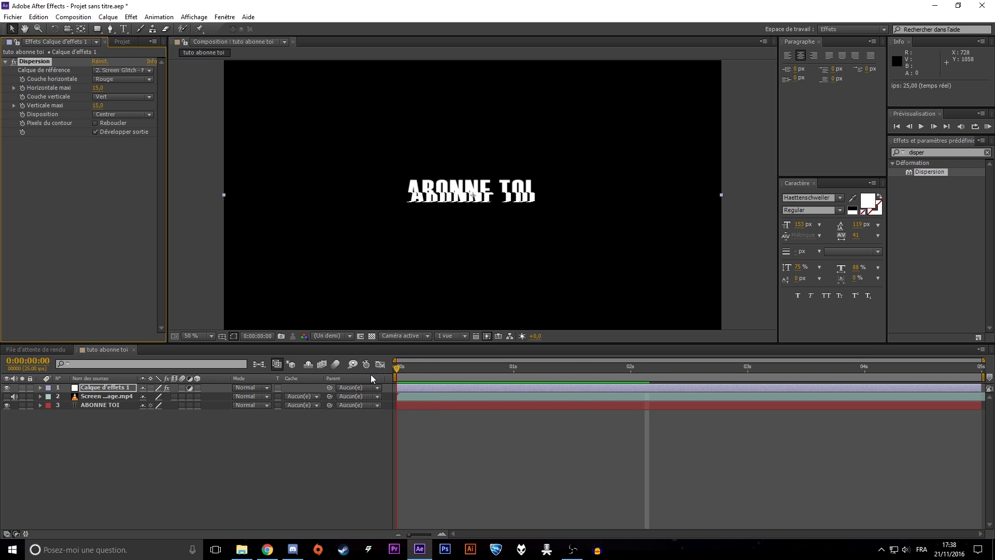
Step: Try Dispersion horizontal and vertical maximums of 30 and preview the stronger glitch, returning the playhead to the start
click(101, 88)
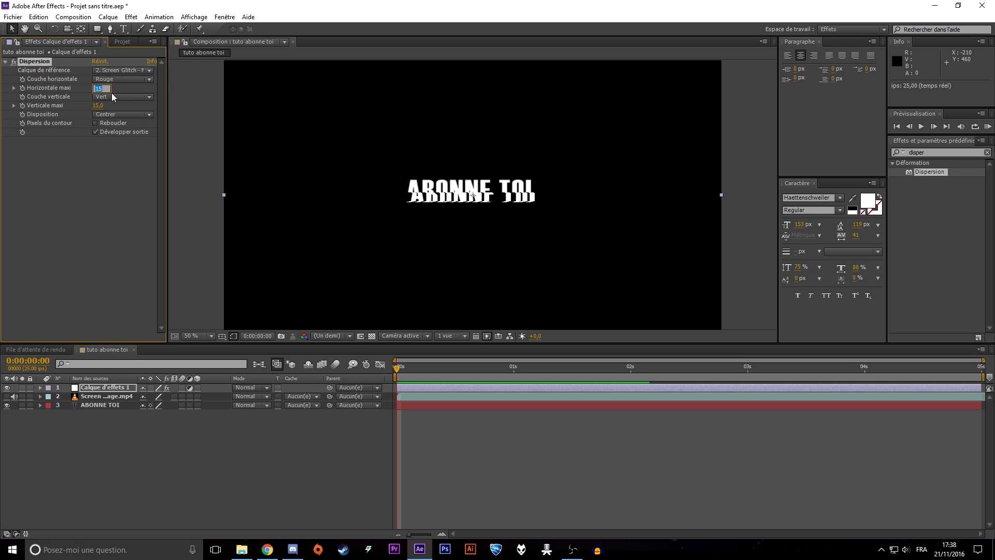
text(30)
key(Return)
click(100, 105)
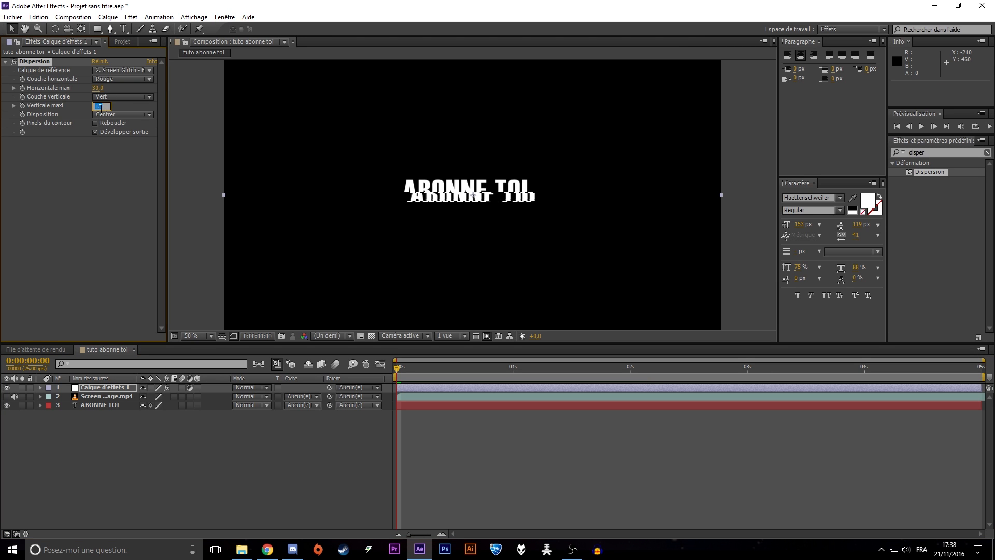
text(30)
key(Return)
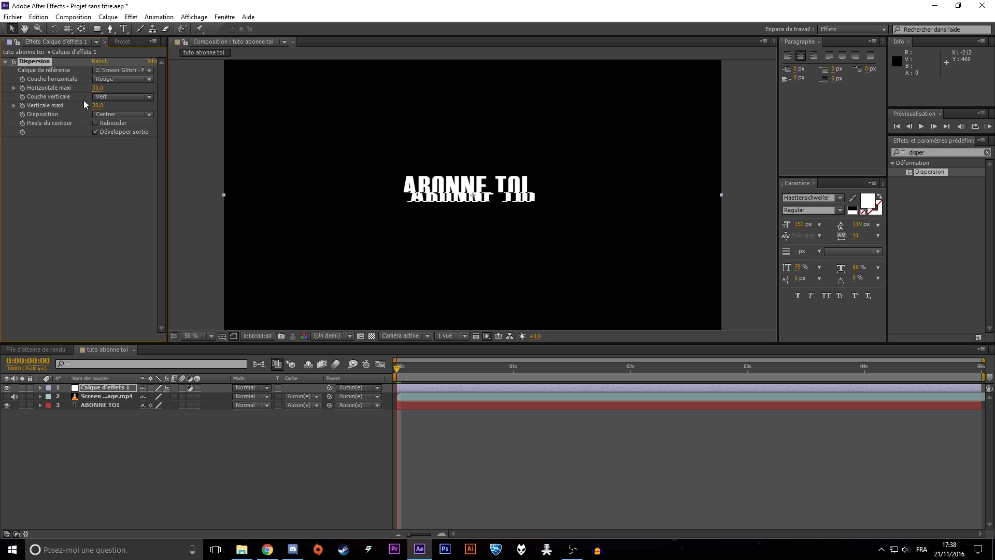
click(390, 373)
key(space)
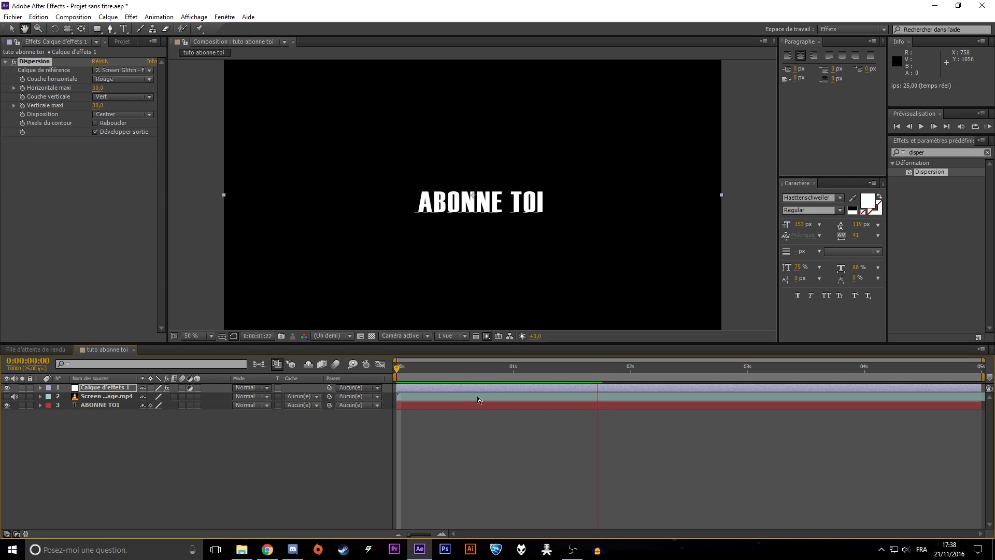
key(space)
drag(666, 369, 395, 369)
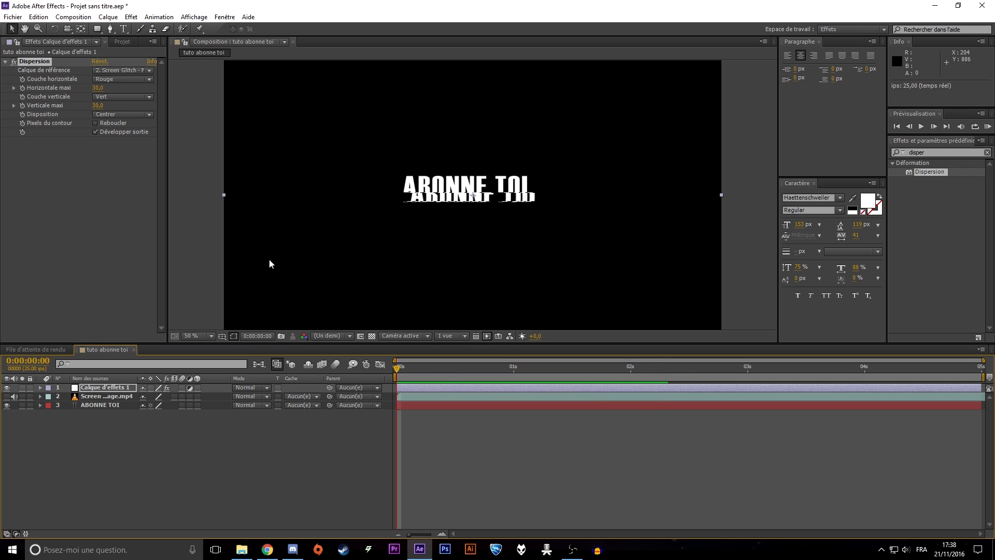
Step: Set the Dispersion horizontal and vertical maximums to 15
click(98, 88)
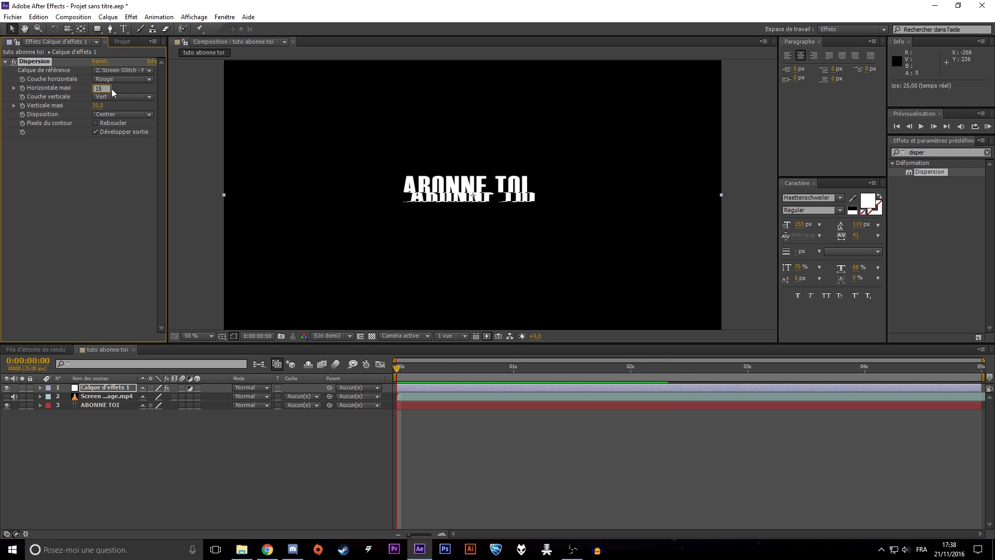
text(15)
key(Return)
click(107, 106)
text(1)
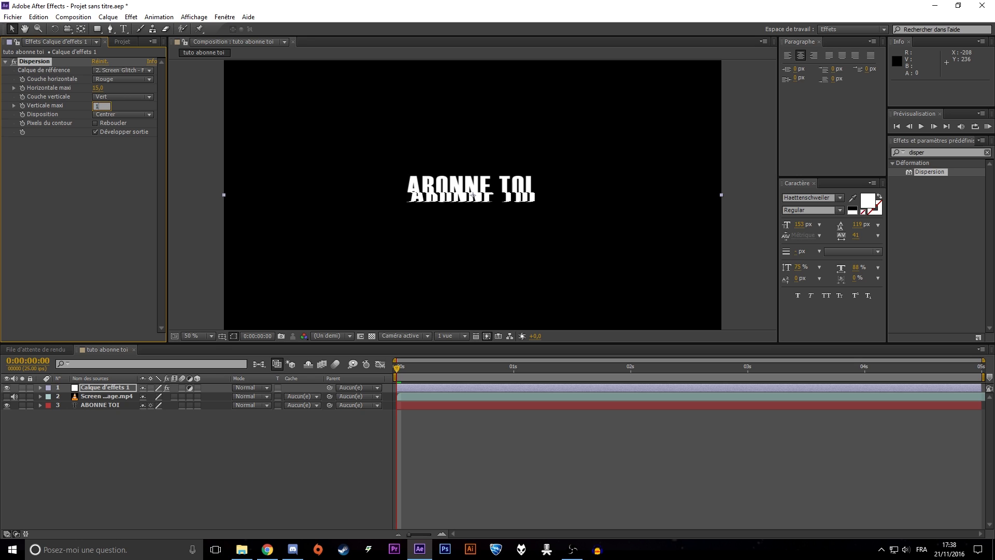
text(5)
key(Return)
Step: Preview the glitch animation from the start of the composition
click(392, 369)
key(space)
key(space)
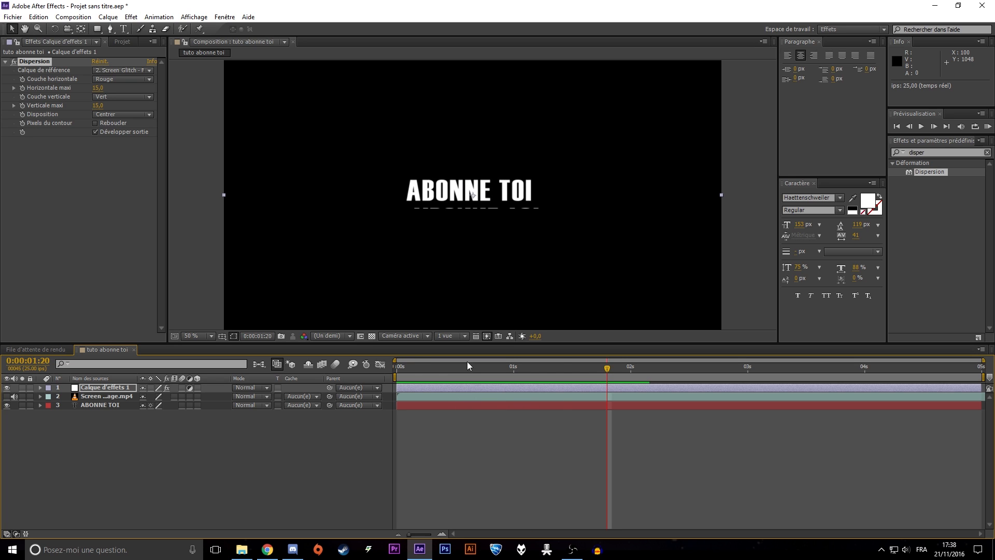
Step: Split the adjustment layer at 0:00:00:13
drag(611, 369, 457, 365)
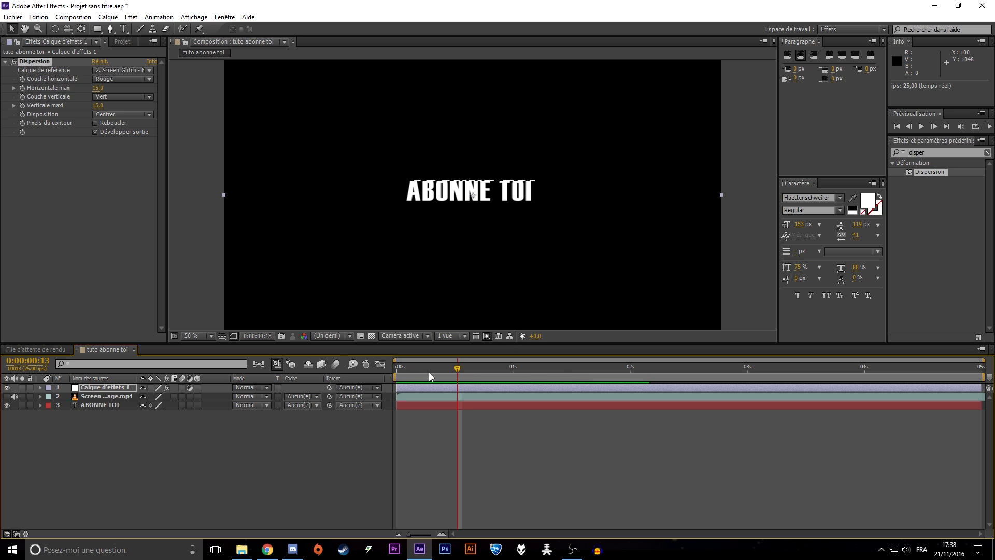
click(101, 441)
click(92, 387)
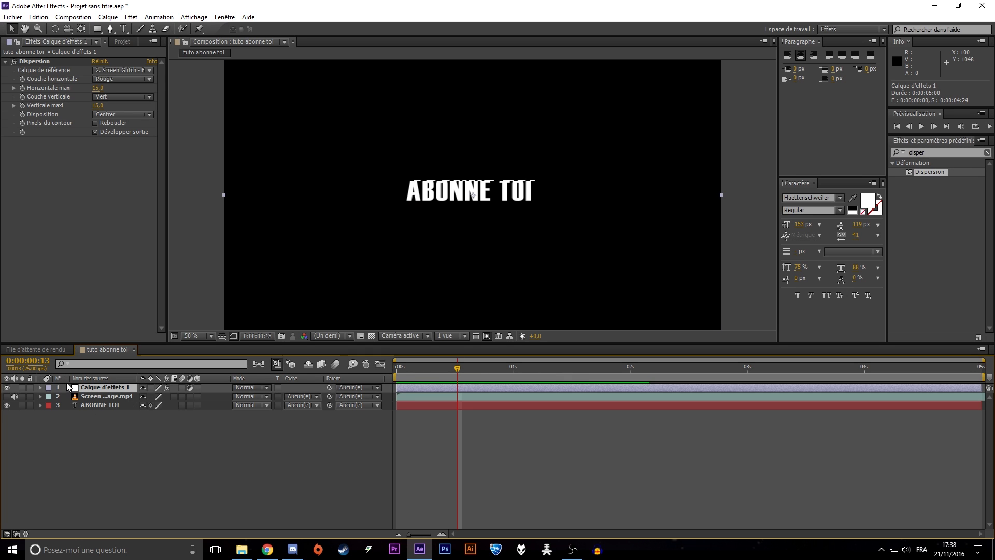
click(39, 17)
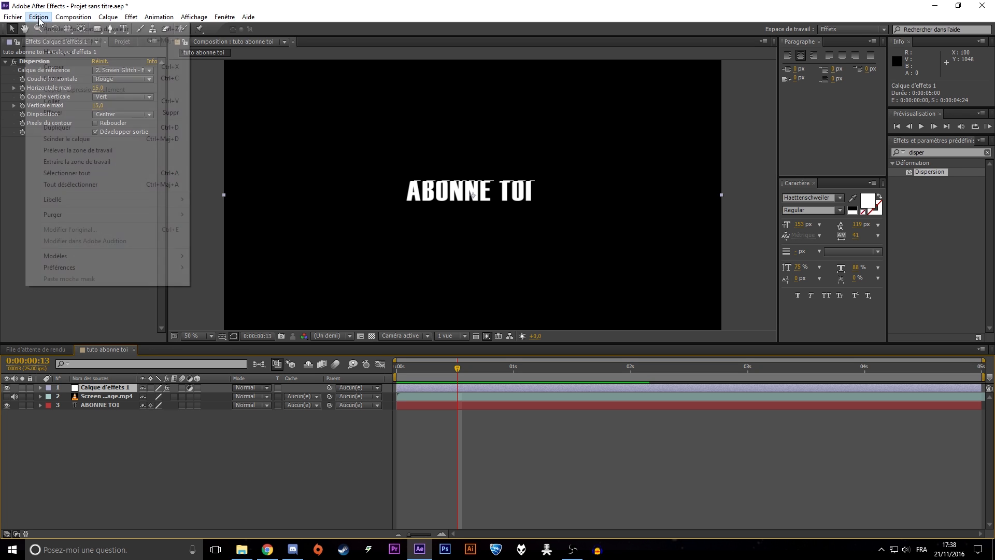
click(95, 139)
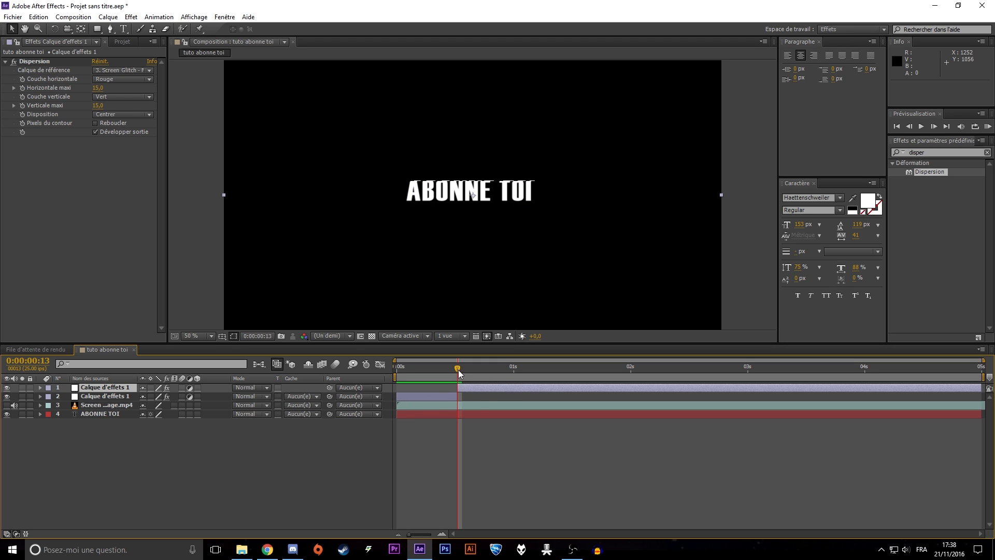
Step: Split the remaining adjustment layer at 0:00:01:02, 0:00:01:15 and 0:00:02:04
drag(459, 368, 524, 368)
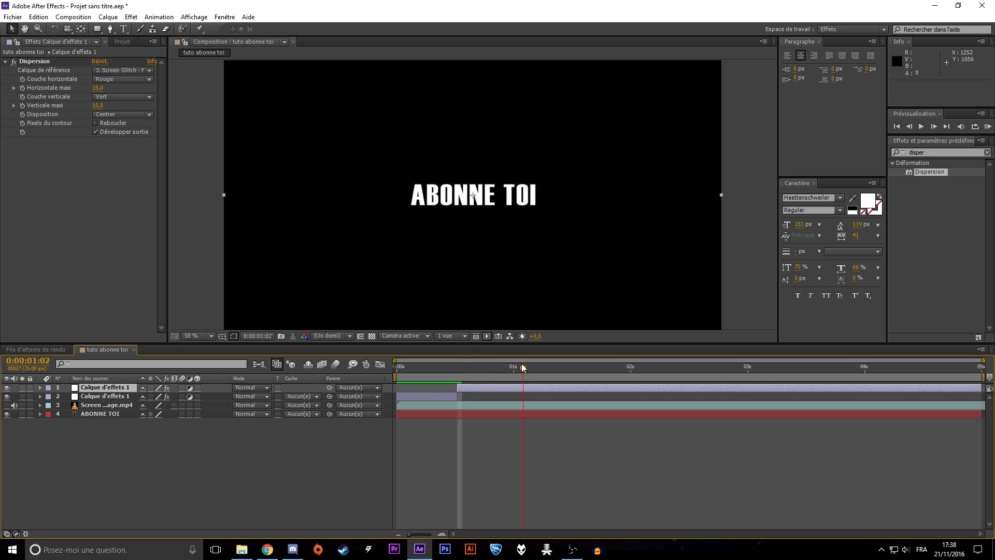
click(39, 17)
click(102, 138)
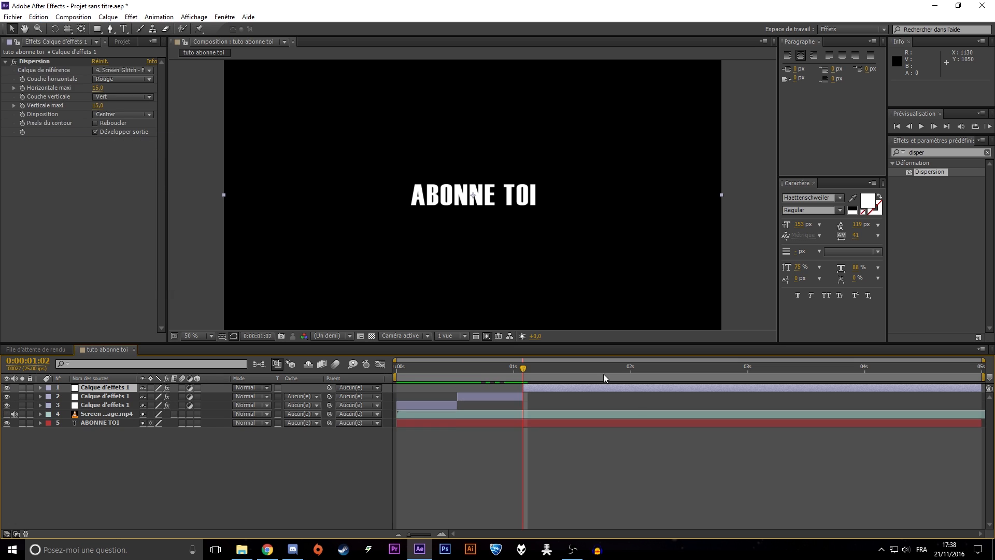
drag(525, 369, 584, 370)
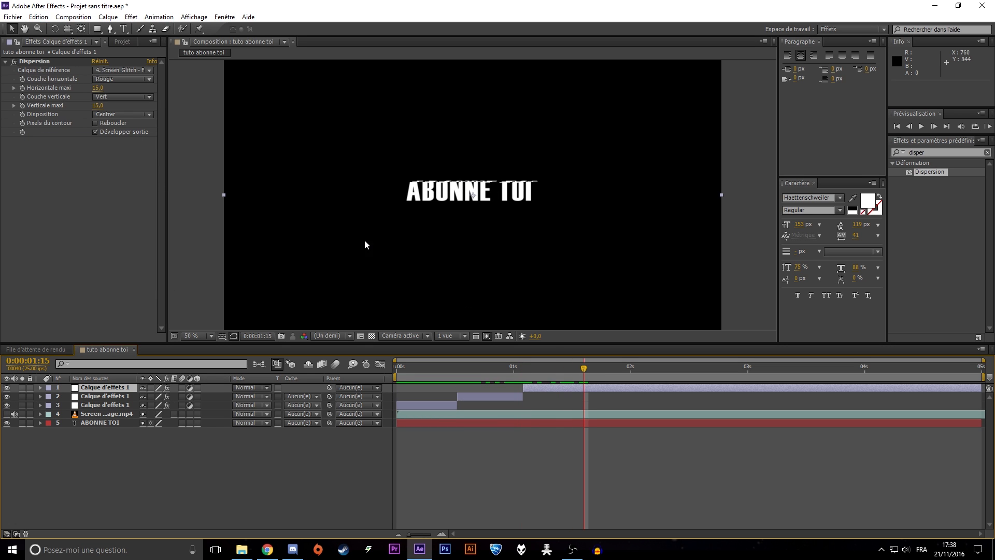
click(38, 17)
click(85, 138)
drag(585, 369, 603, 369)
click(650, 369)
click(38, 17)
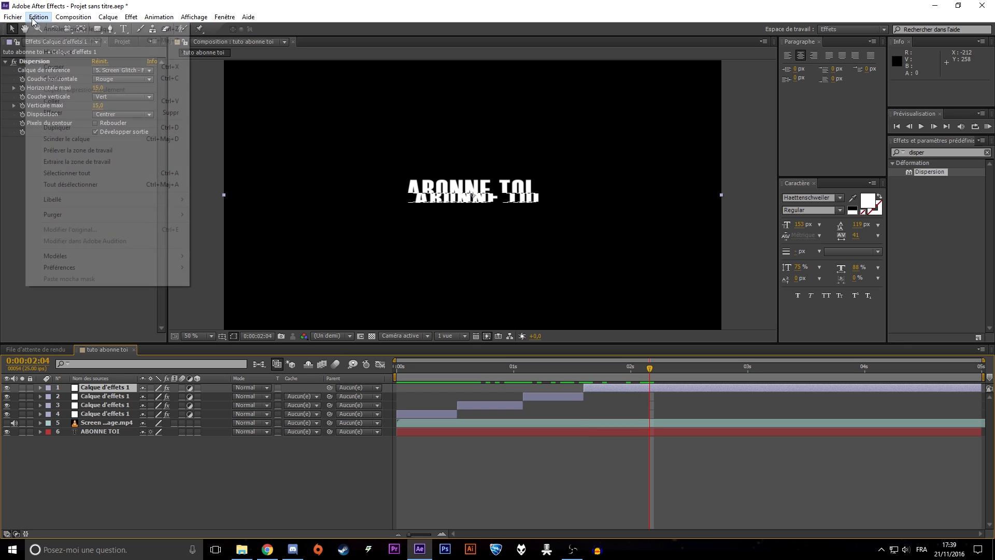
click(110, 140)
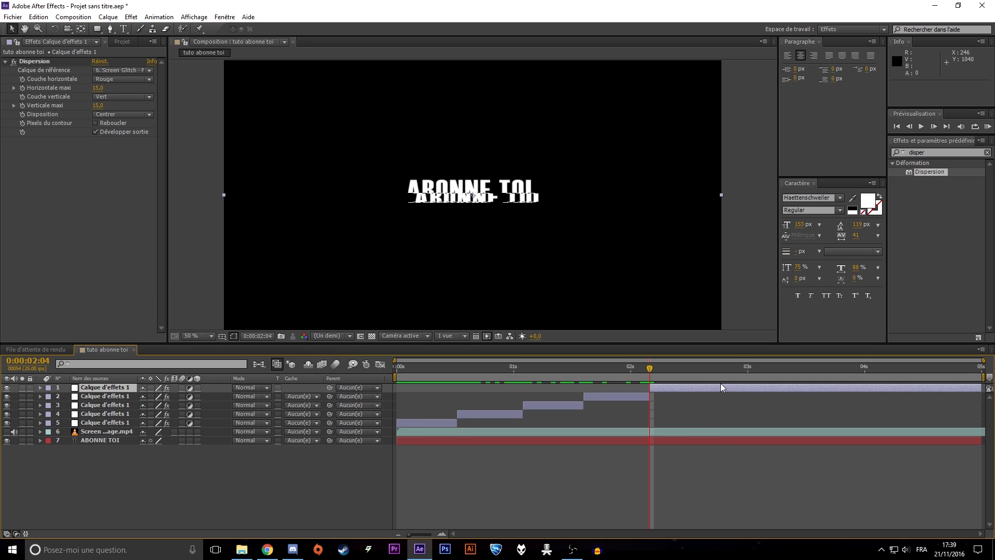
Step: Split the last adjustment layer segment at 0:00:02:19 and delete the part after the cut
drag(651, 369, 561, 369)
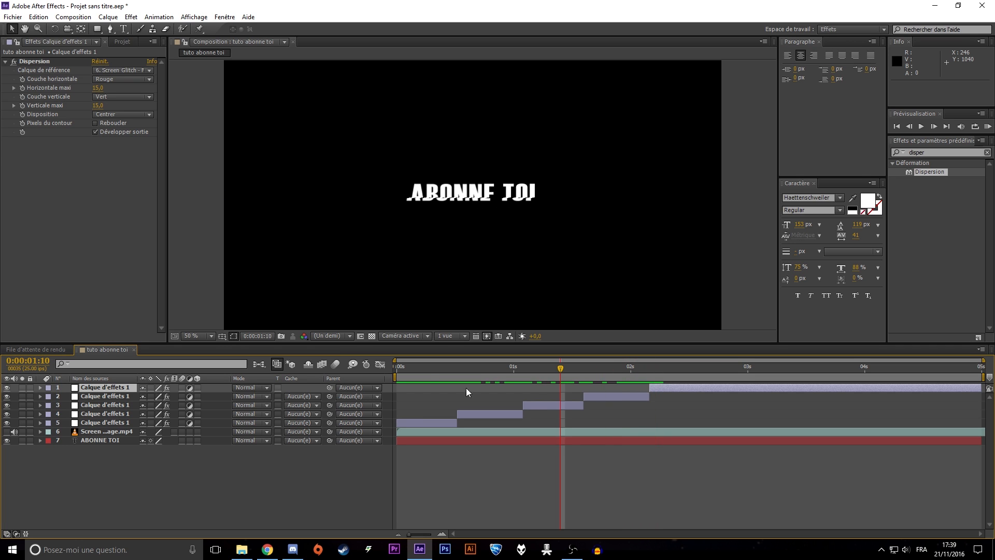
key(space)
key(space)
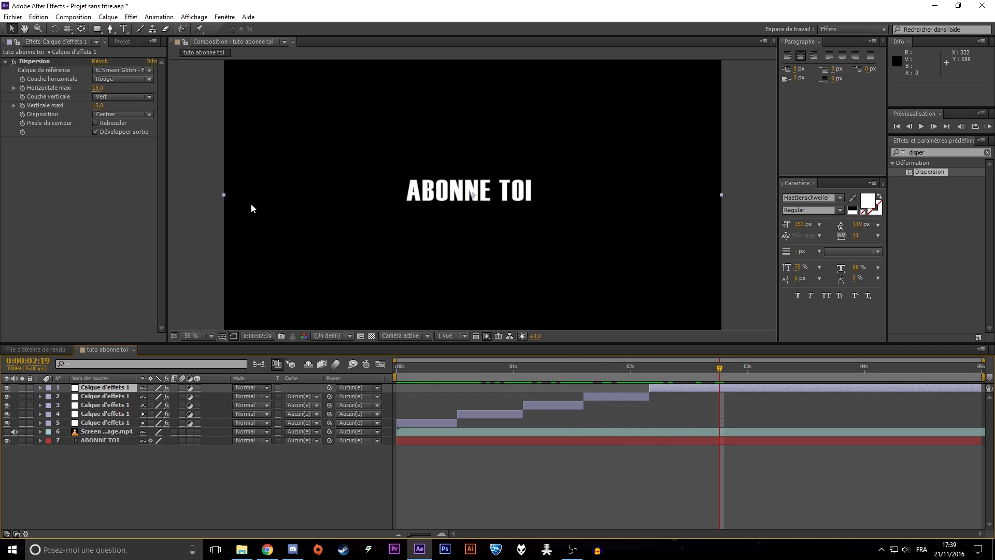
click(49, 18)
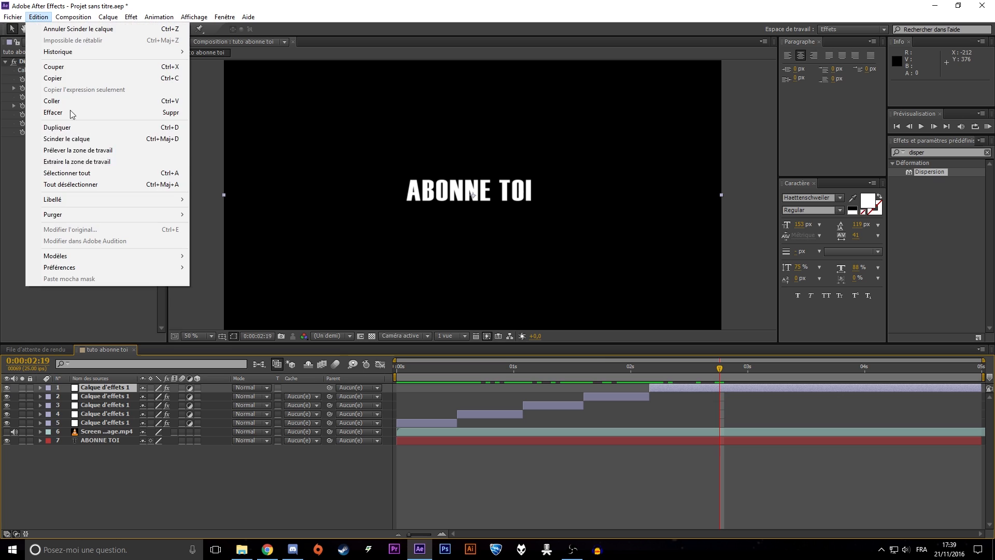
click(95, 139)
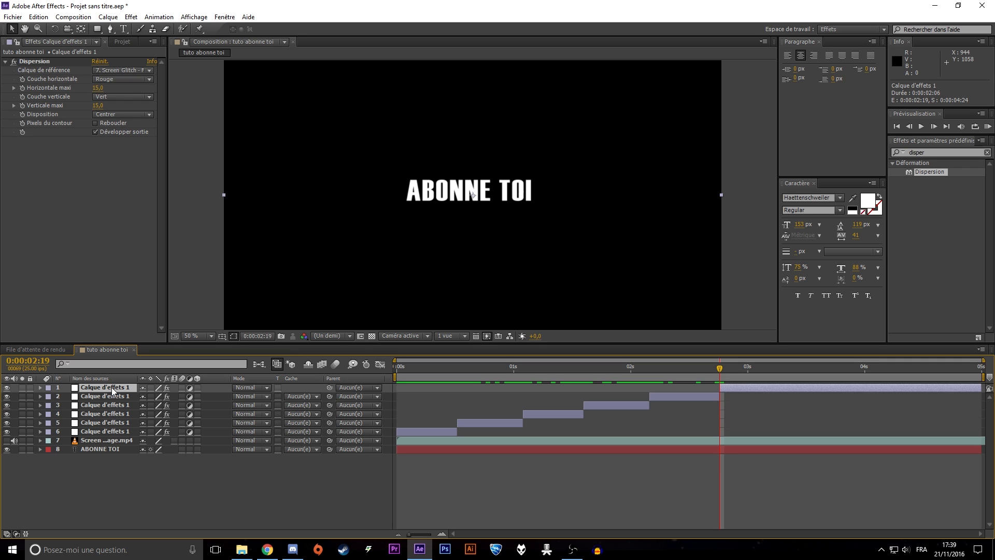
key(Delete)
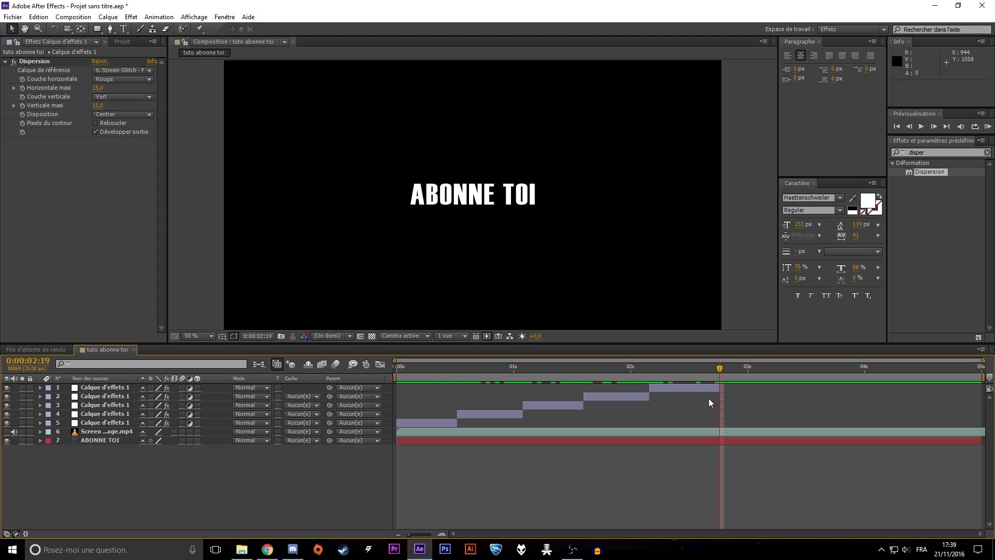
Step: Spread the adjustment layer segments along the timeline with gaps between them, the last one ending at the composition's end
drag(683, 388, 944, 387)
drag(619, 396, 830, 396)
drag(558, 405, 629, 406)
drag(514, 415, 551, 415)
drag(612, 405, 636, 405)
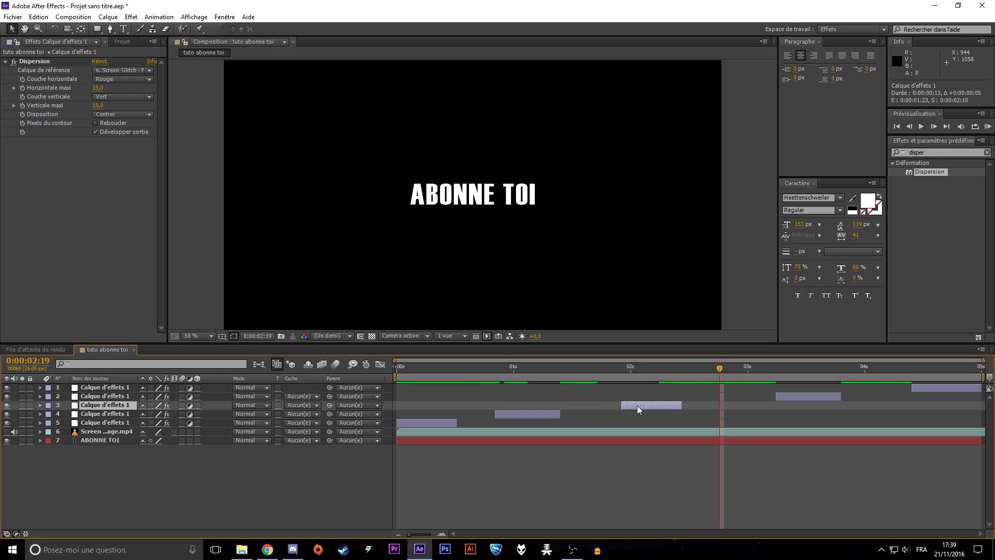
drag(536, 414, 546, 414)
Step: Preview the spaced-out glitch segments from the start of the composition
drag(722, 368, 481, 368)
key(Home)
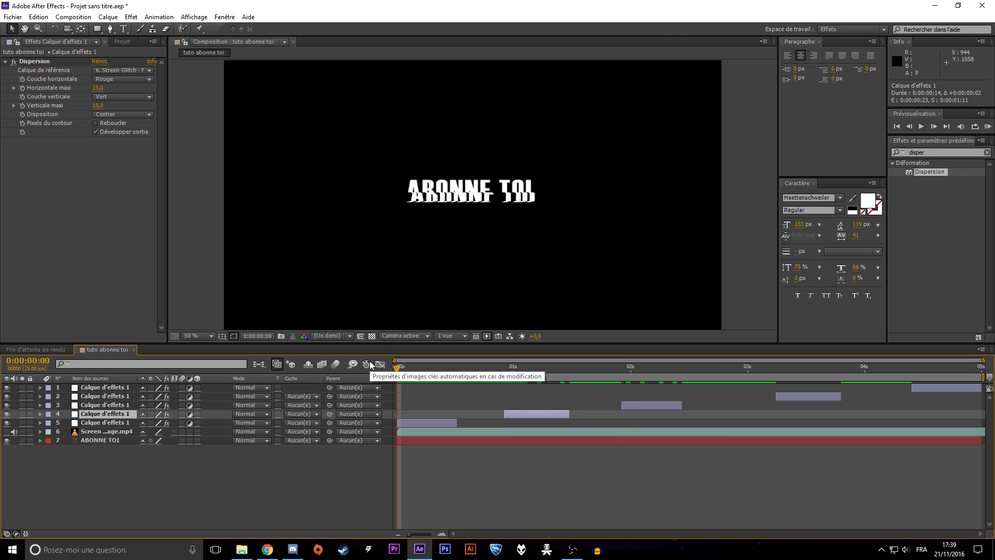
key(space)
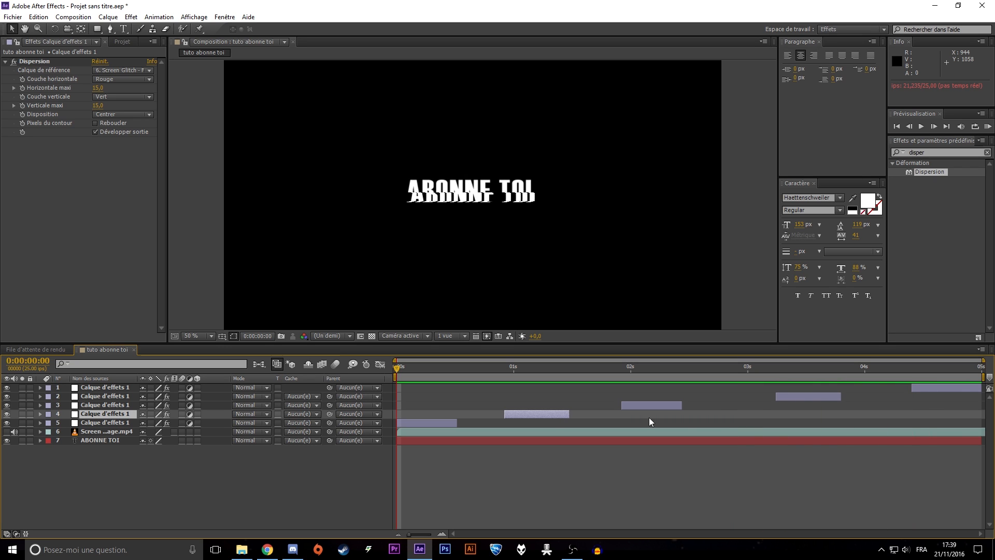
Step: Move the four later adjustment segments earlier so they start at about 0:00:00:21, 0:00:01:19, 0:00:02:17 and 0:00:03:14
drag(798, 397, 760, 396)
drag(927, 388, 863, 391)
drag(642, 406, 624, 406)
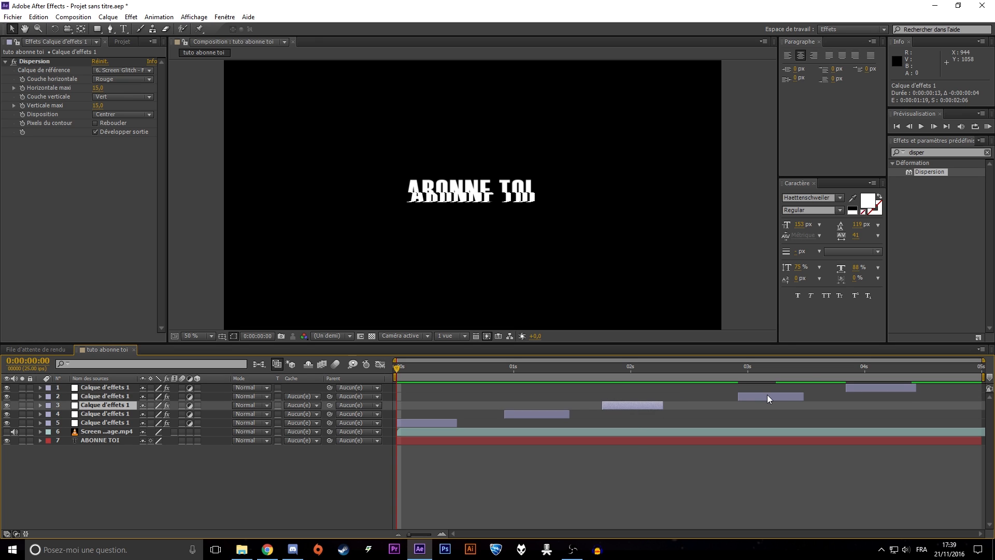
drag(767, 394, 742, 397)
drag(865, 388, 845, 391)
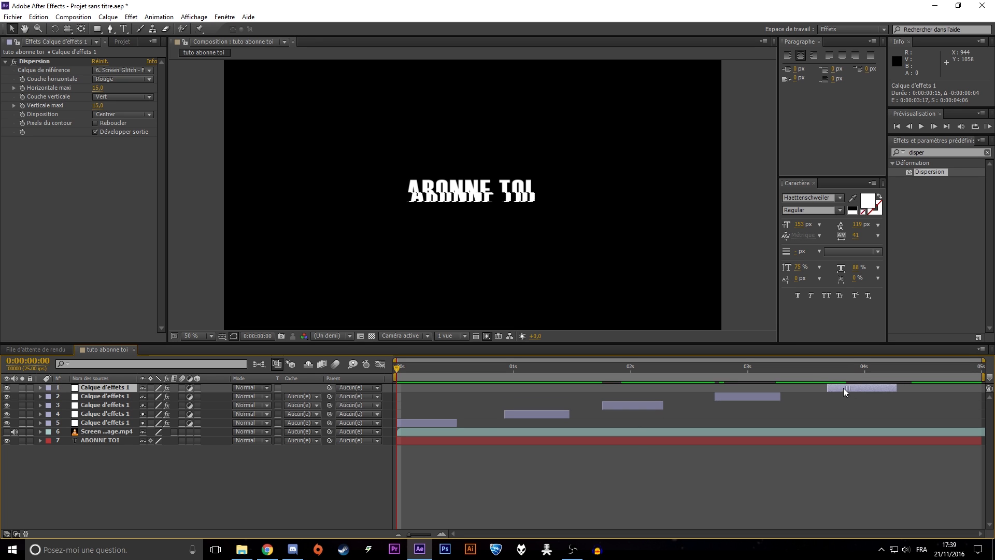
drag(522, 416, 513, 413)
click(622, 405)
drag(735, 396, 732, 394)
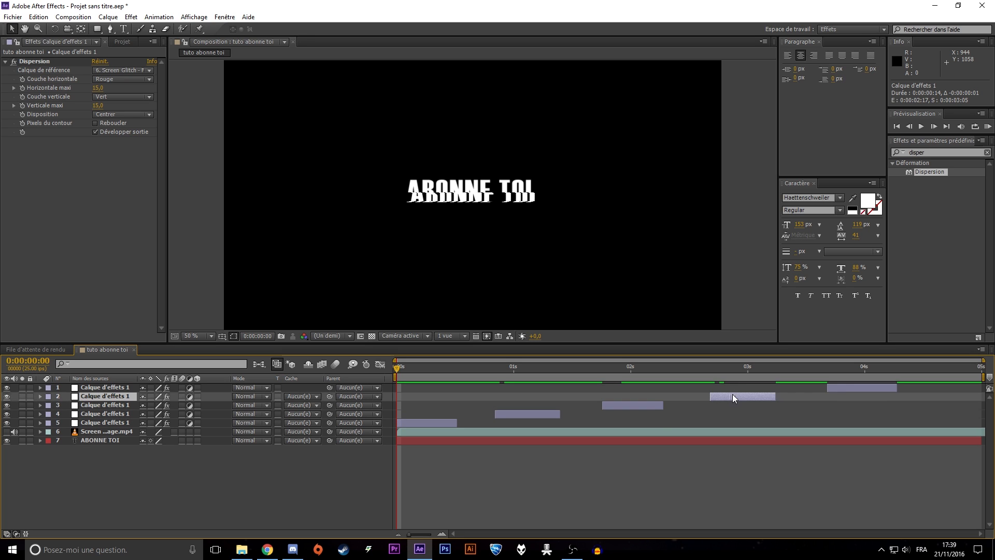
drag(840, 387, 826, 387)
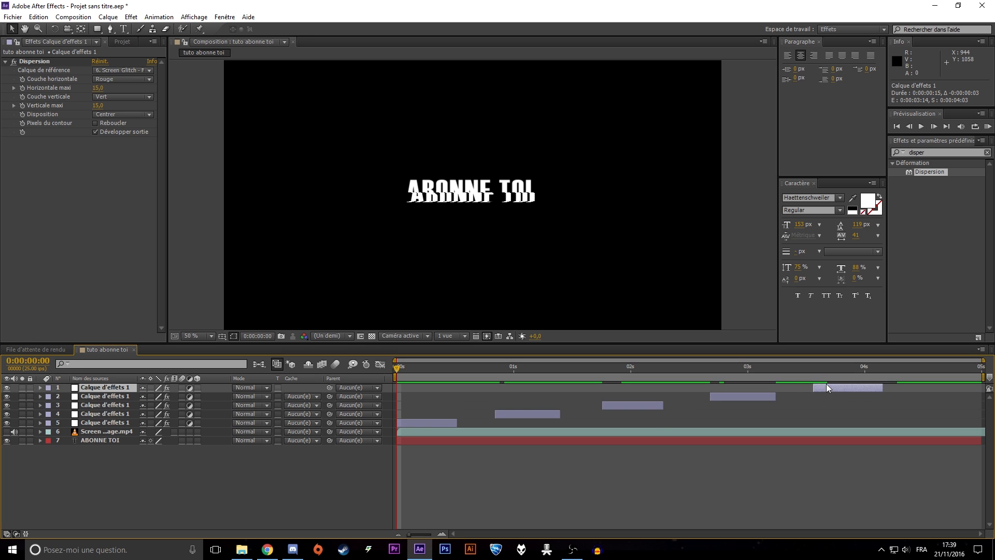
click(307, 494)
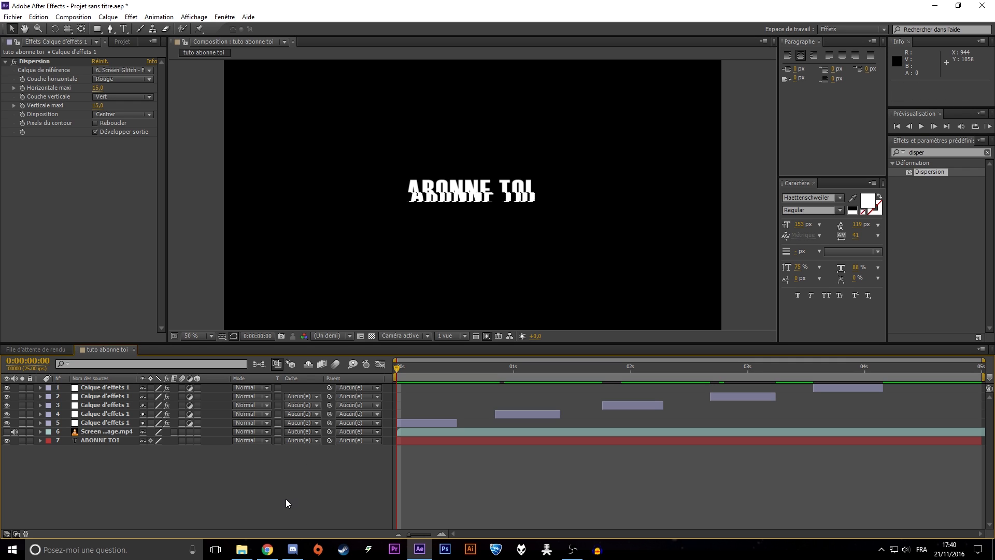
Step: Make two copies of the ABONNE TOI text layer
click(92, 440)
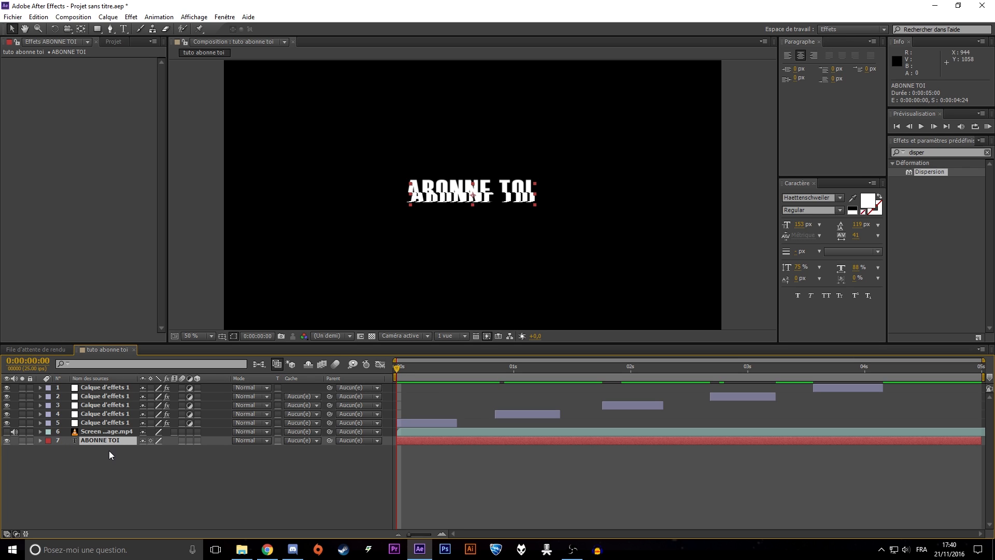
key(ctrl+c)
key(ctrl+v)
key(ctrl+v)
click(118, 477)
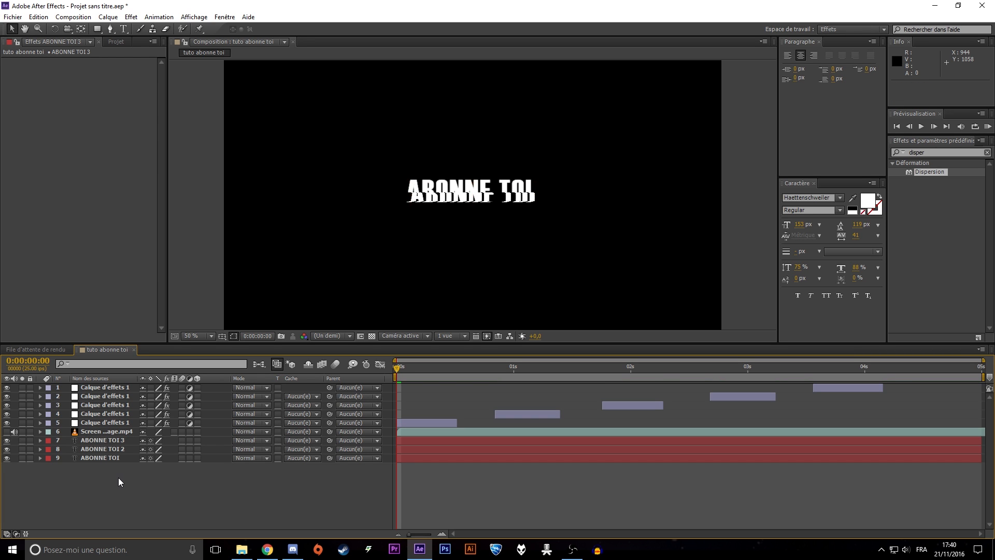
Step: Rename the original ABONNE TOI text layer as Rouge
right_click(112, 458)
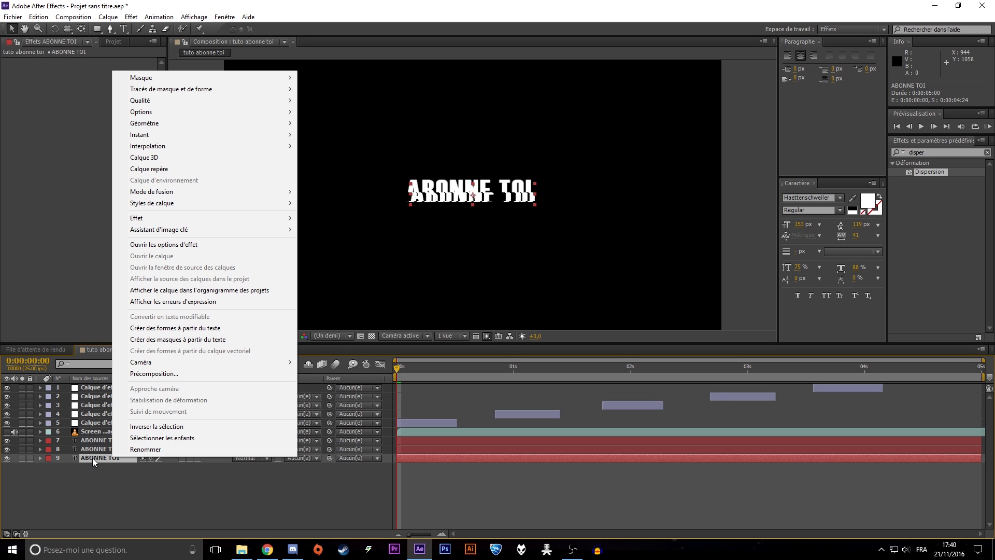
click(149, 449)
text(Rouge)
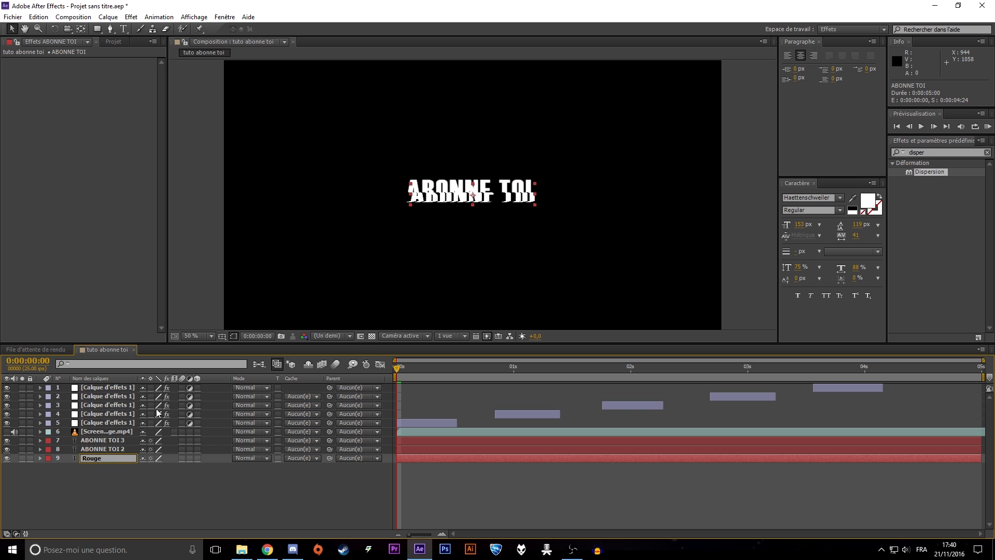
Step: Rename the ABONNE TOI 2 layer as Vert and the ABONNE TOI 3 layer as Bleu
right_click(108, 449)
click(152, 445)
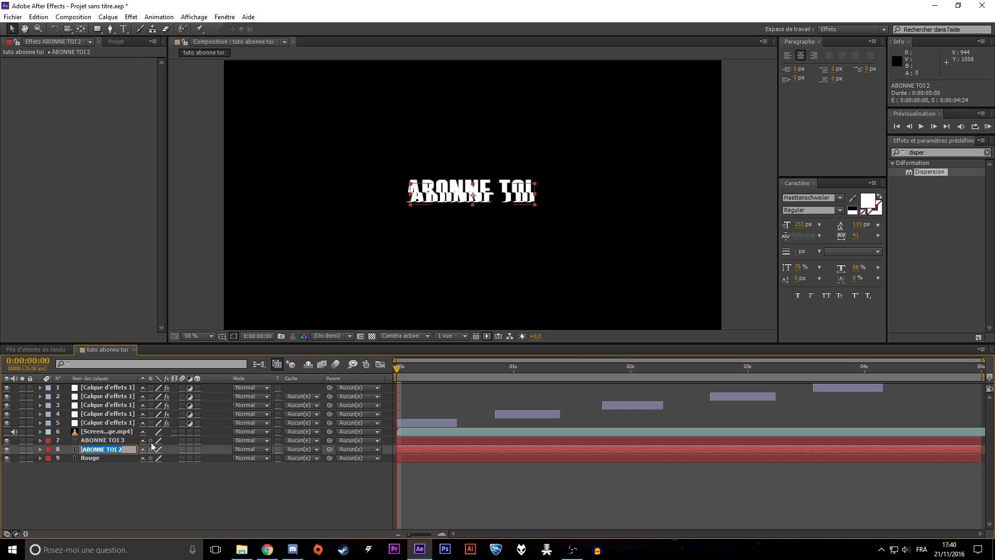
text(Vert)
right_click(121, 437)
click(155, 433)
text(Bleu)
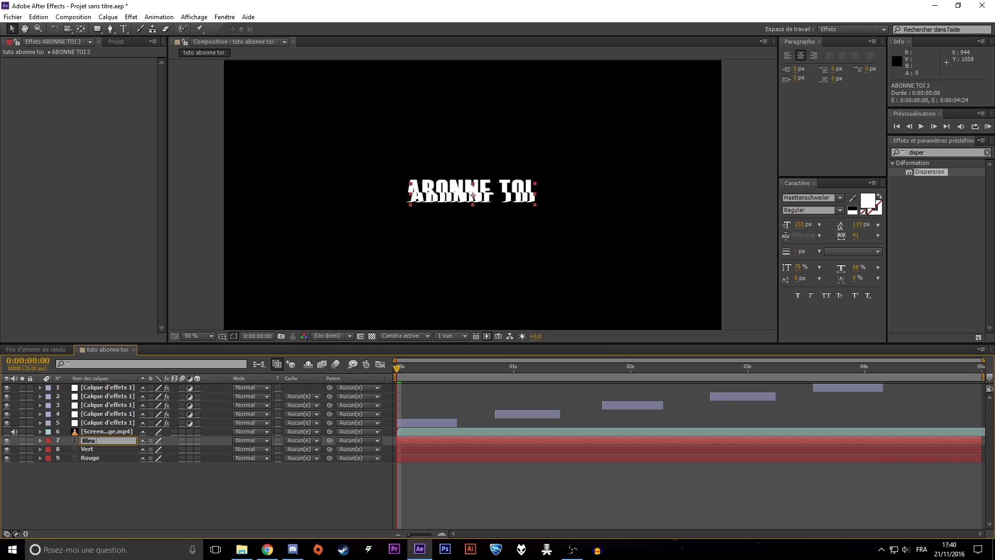
click(133, 504)
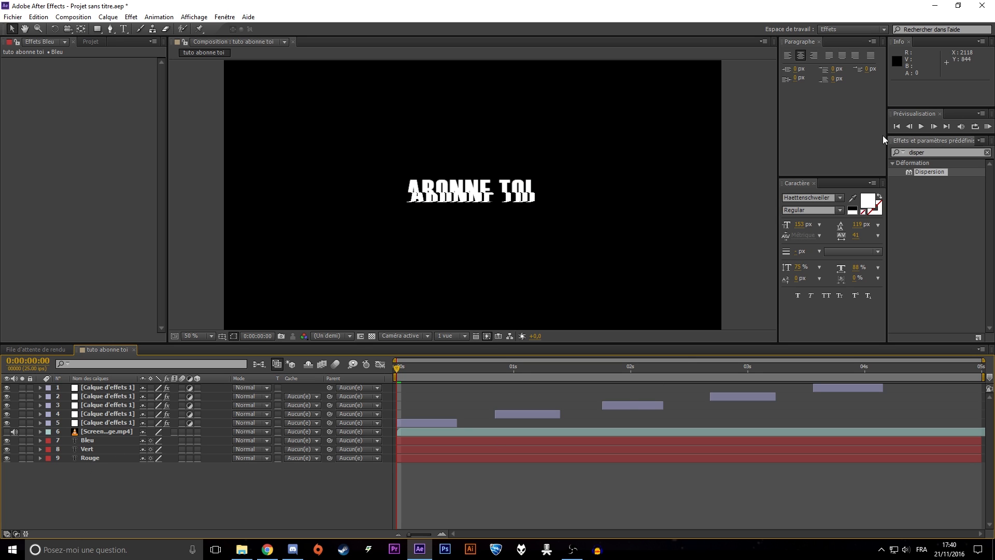
Step: Find the Niveaux effect with individual controls by searching for "niveau" and apply it to the Rouge, Vert and Bleu layers
click(903, 153)
key(BackSpace)
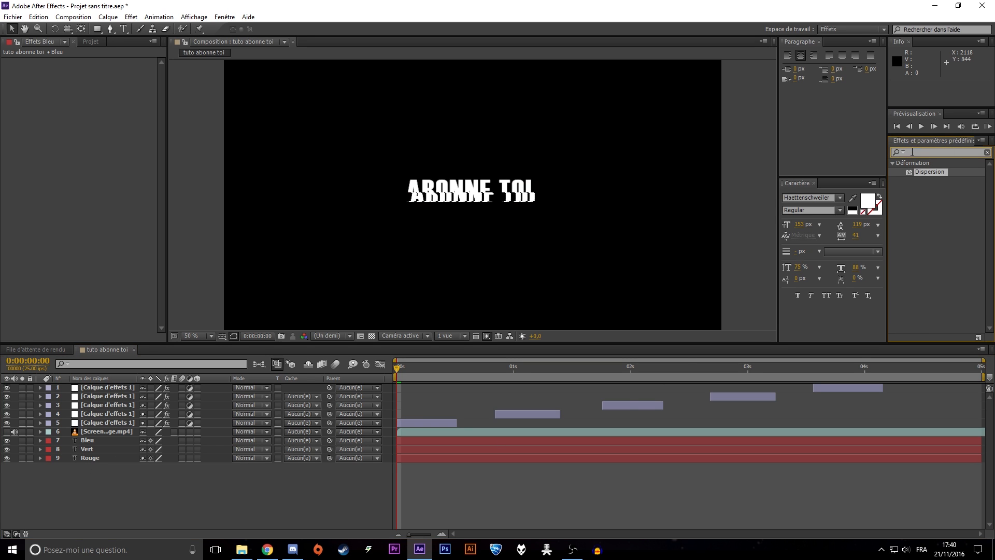
click(912, 153)
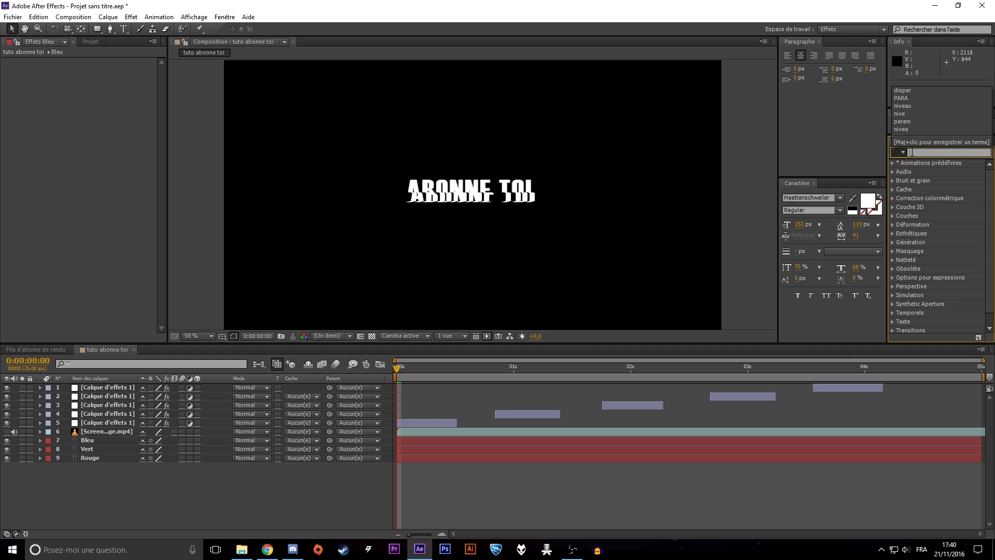
click(912, 152)
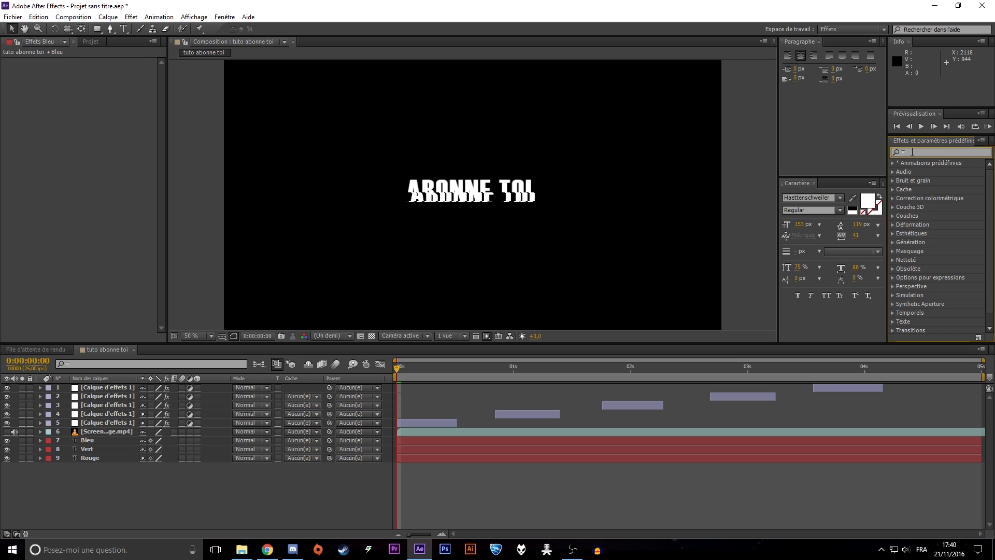
text(nivea)
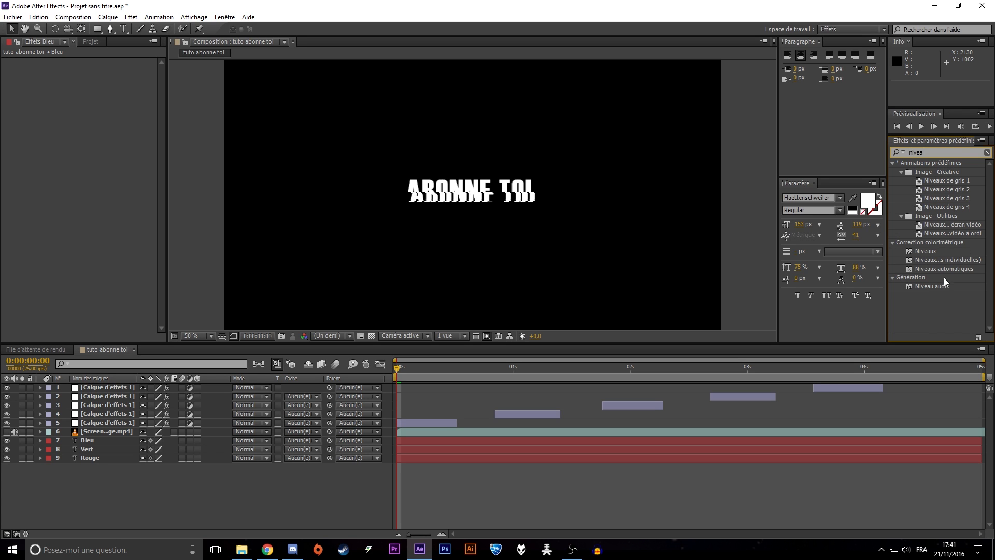
click(941, 260)
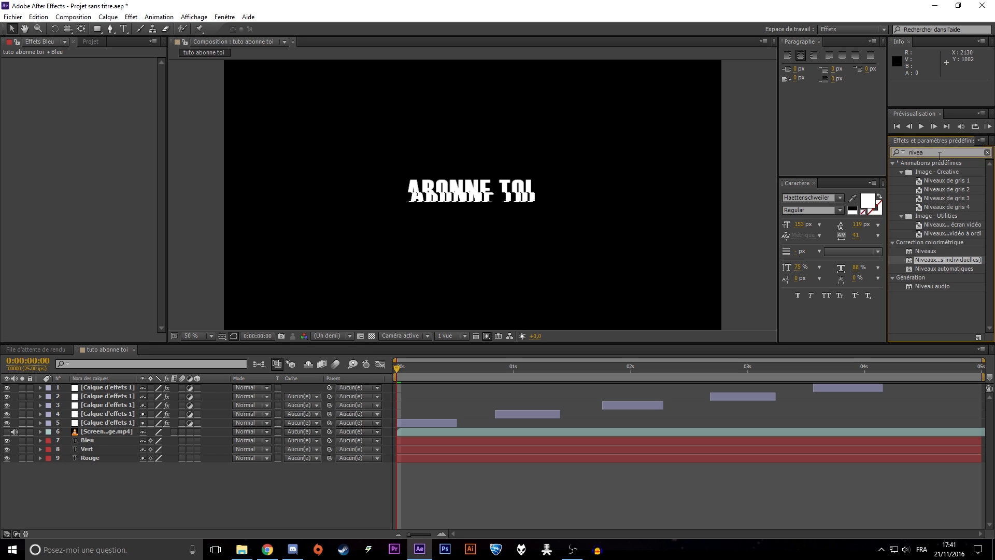
click(939, 153)
text(u)
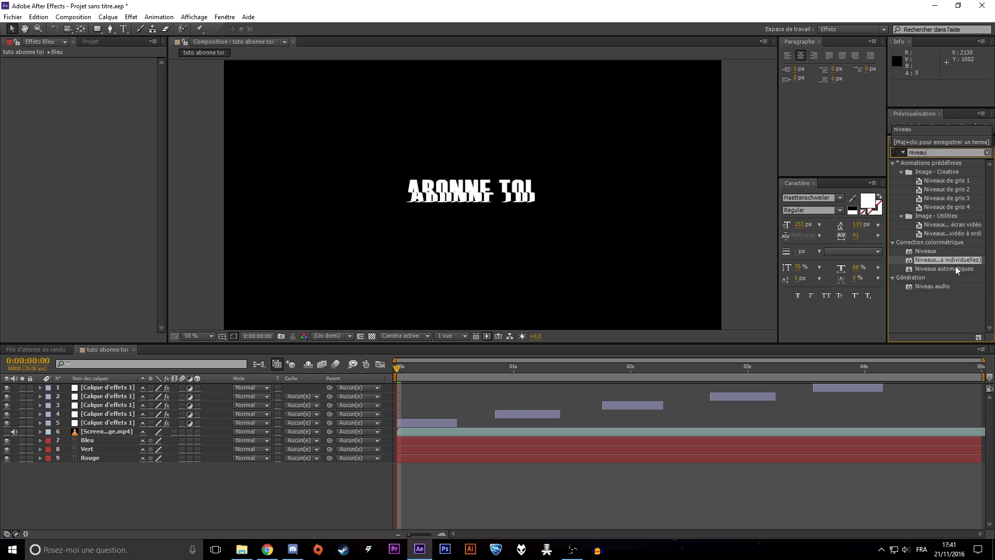
drag(952, 259, 115, 455)
drag(945, 260, 118, 451)
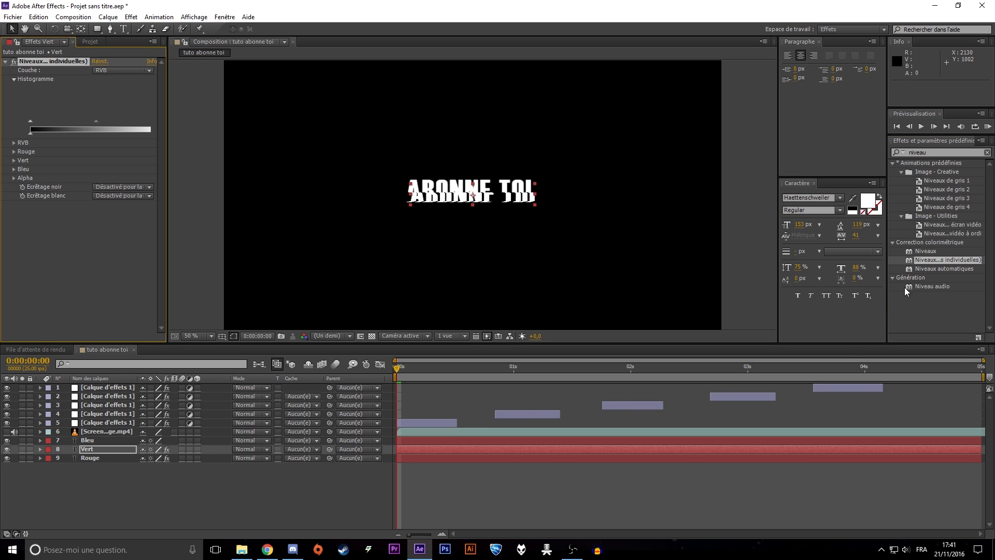
drag(935, 264, 120, 443)
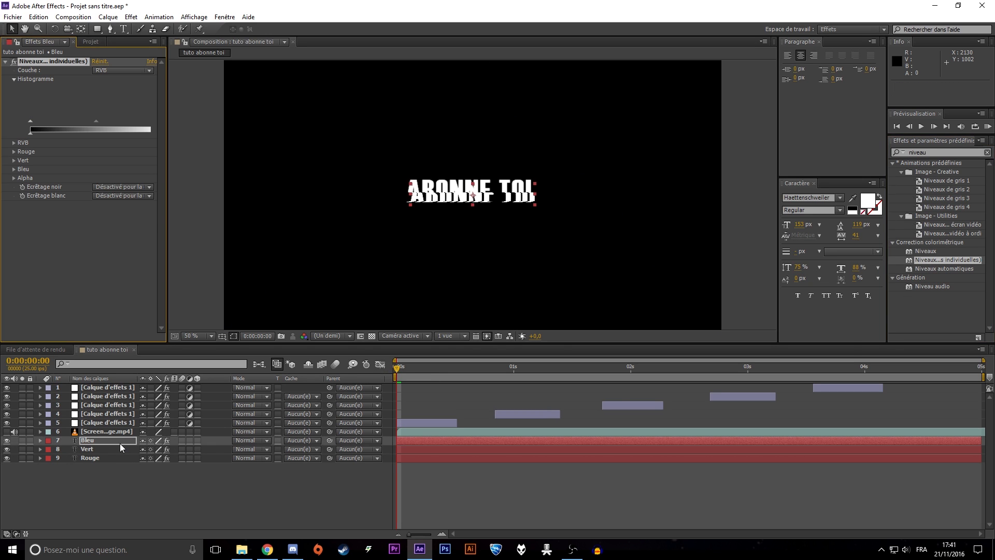
Step: On the Bleu layer, set the Niveaux output white to 0 for both the red and green channels
click(94, 441)
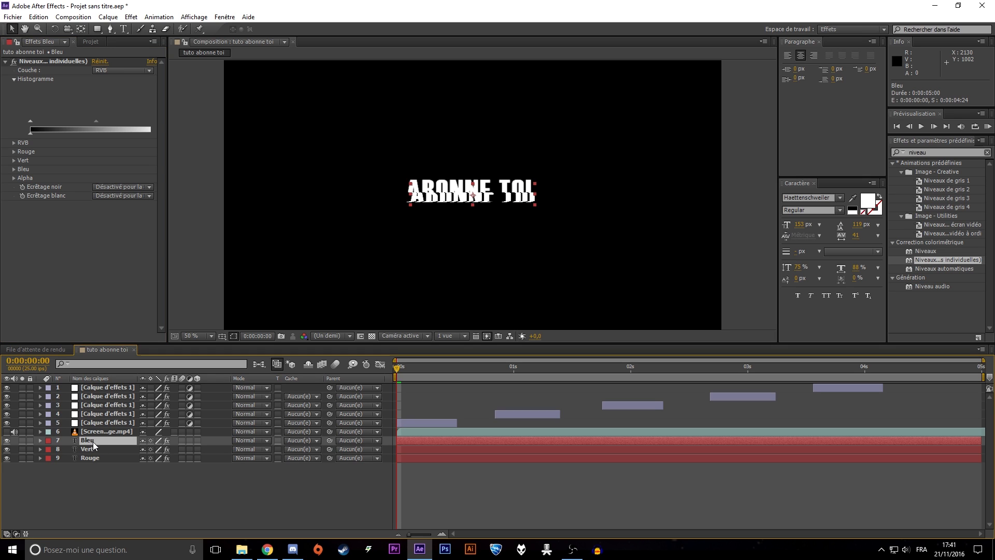
click(14, 160)
click(14, 152)
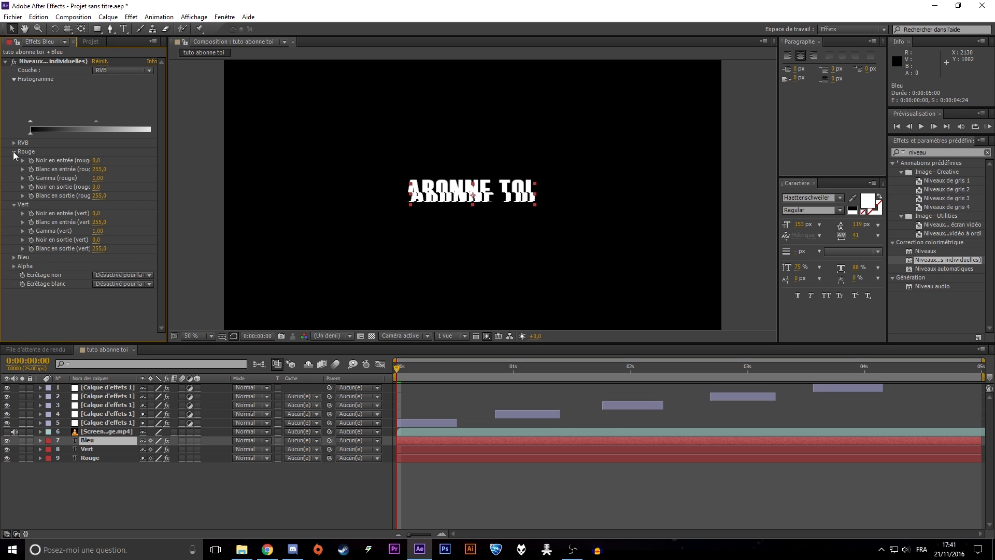
click(97, 196)
text(0)
key(Return)
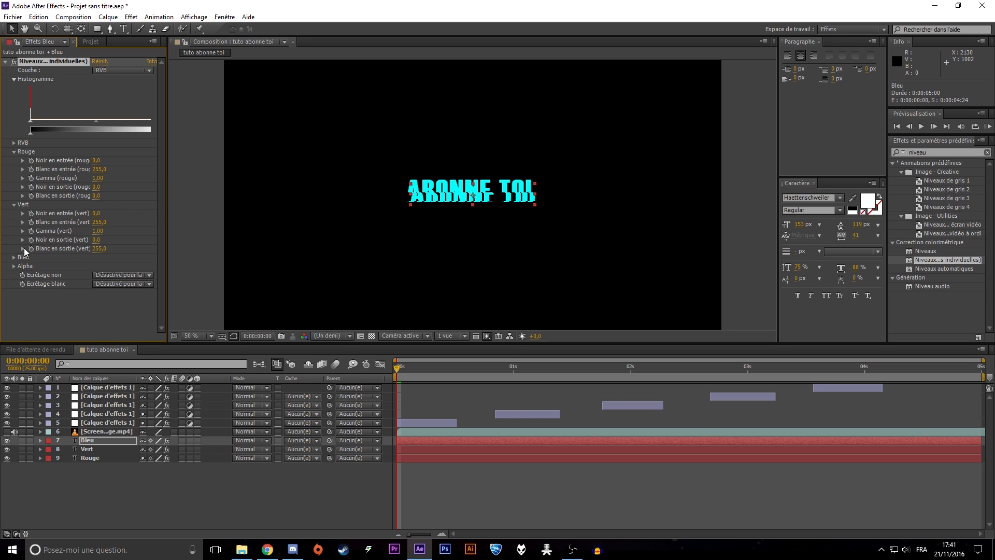
click(101, 250)
text(0)
key(Return)
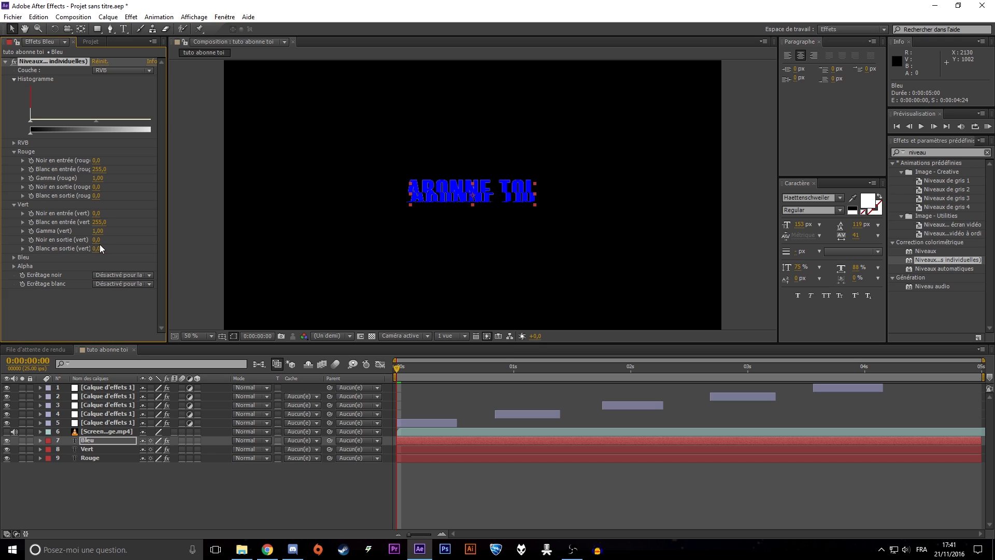
Step: On the Vert layer, set the Niveaux output white to 0 for both the red and blue channels
click(87, 450)
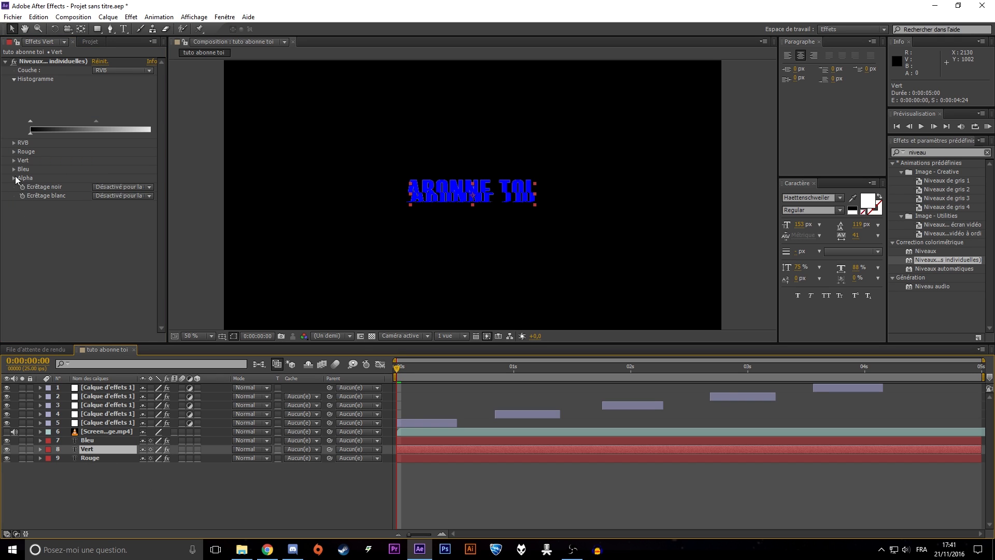
click(14, 151)
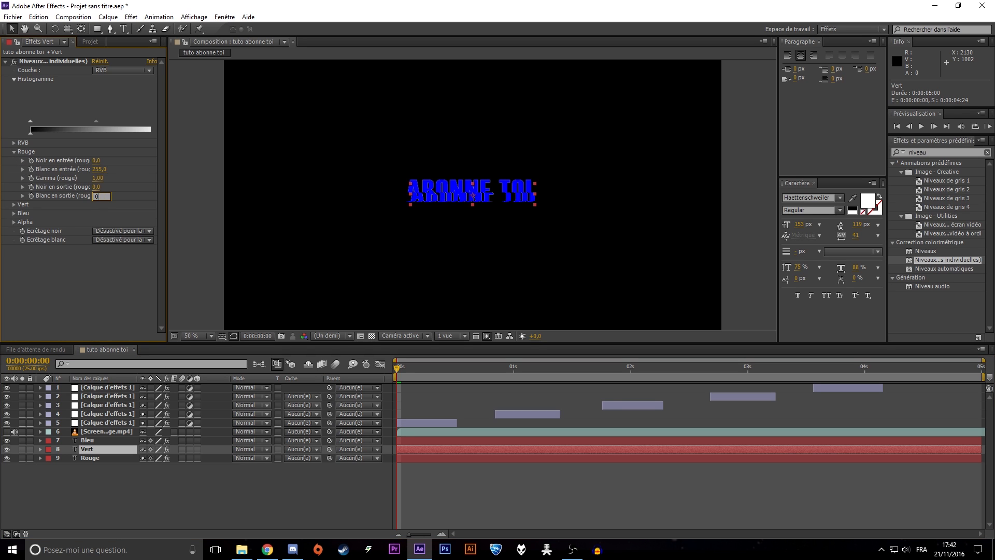
text(0)
key(Return)
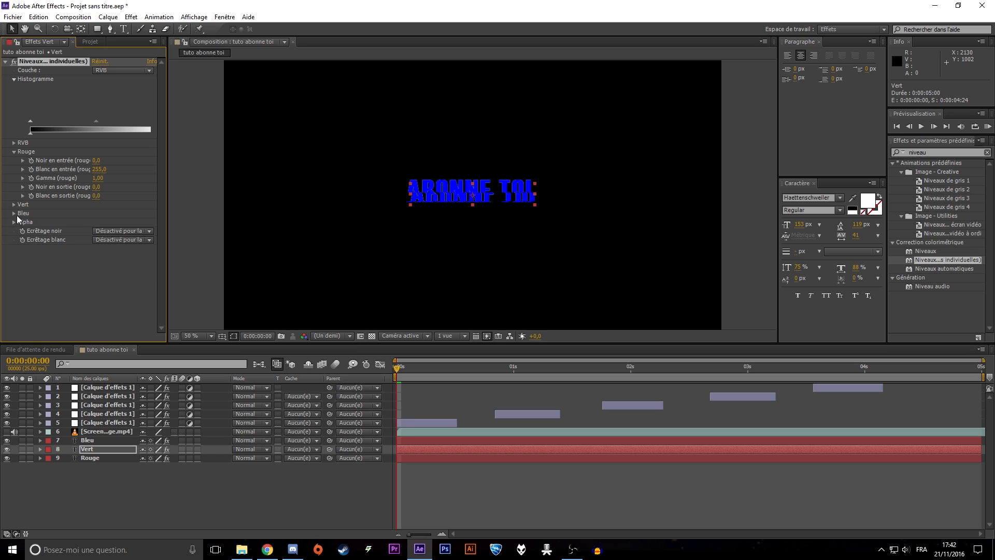
click(100, 258)
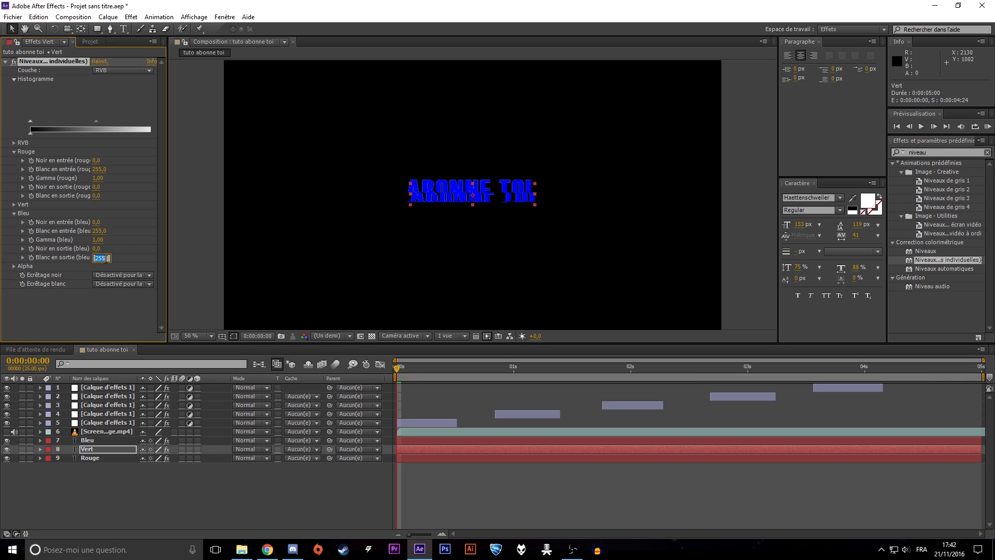
text(0)
key(Return)
Step: On the Rouge layer, set the Niveaux output white to 0 for both the green and blue channels
click(96, 459)
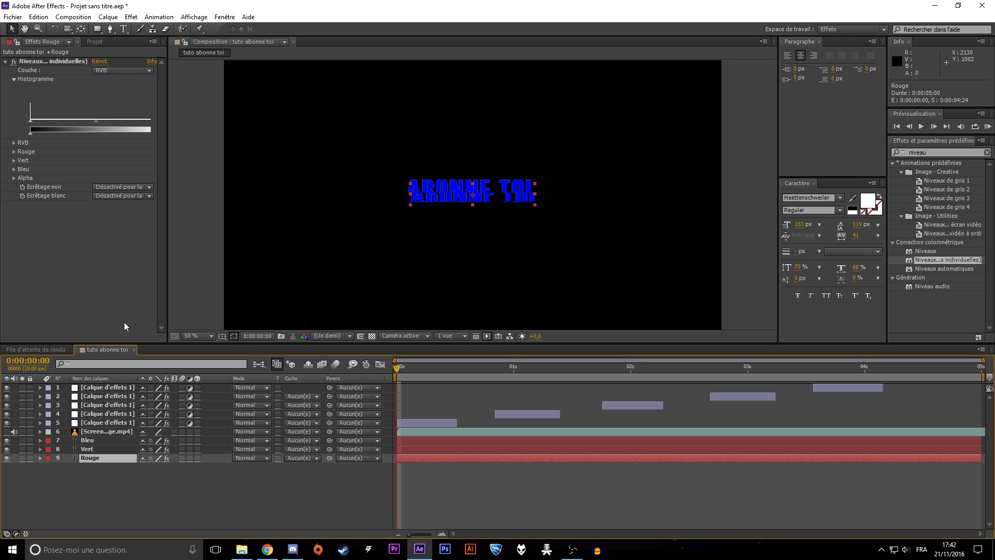
click(15, 169)
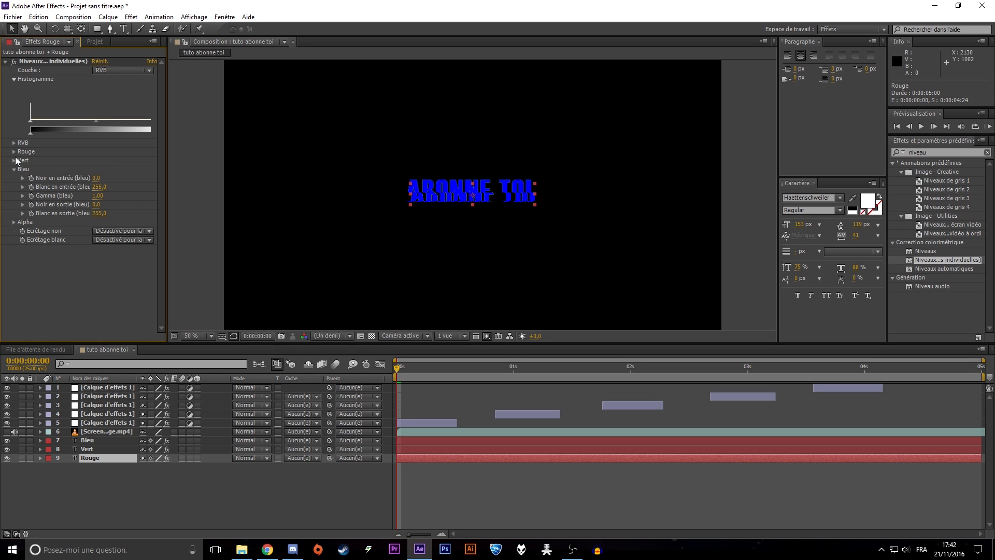
click(14, 160)
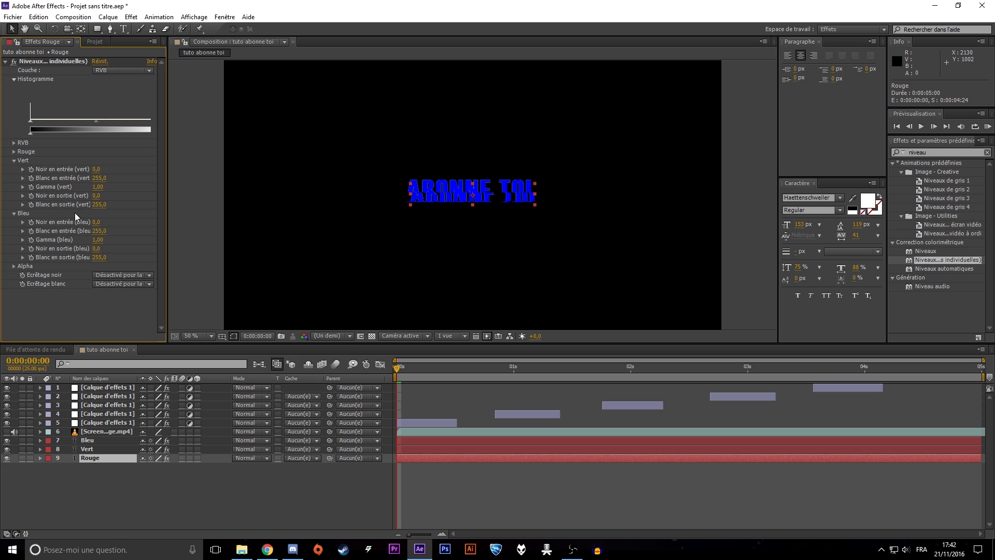
text(0)
key(Return)
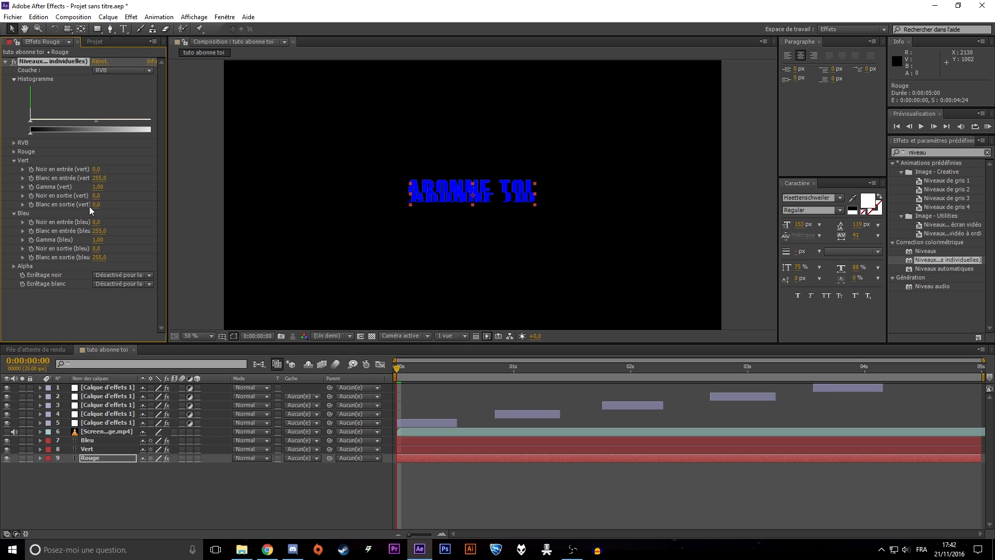
click(100, 258)
click(396, 366)
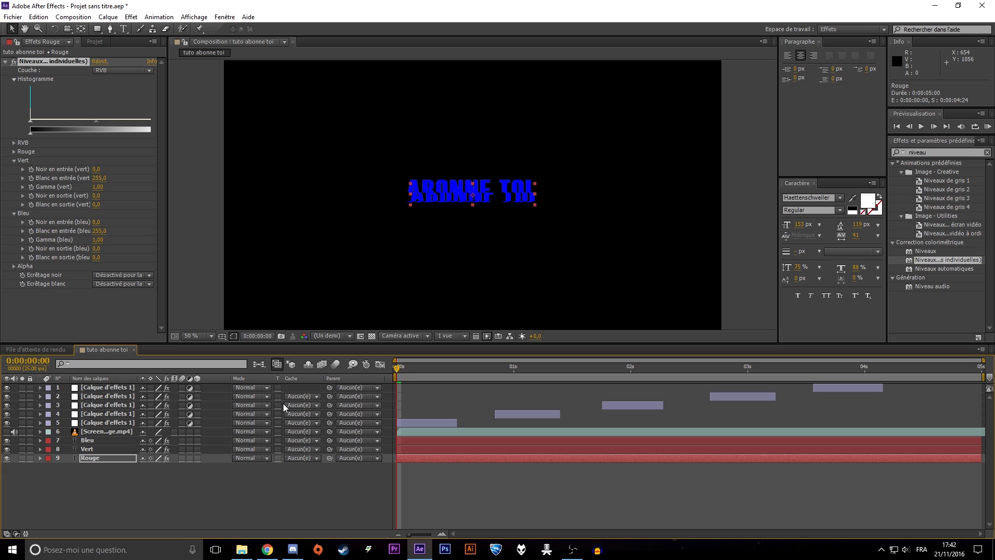
Step: Set the blending mode of the Bleu and Vert layers to Ecran
click(87, 440)
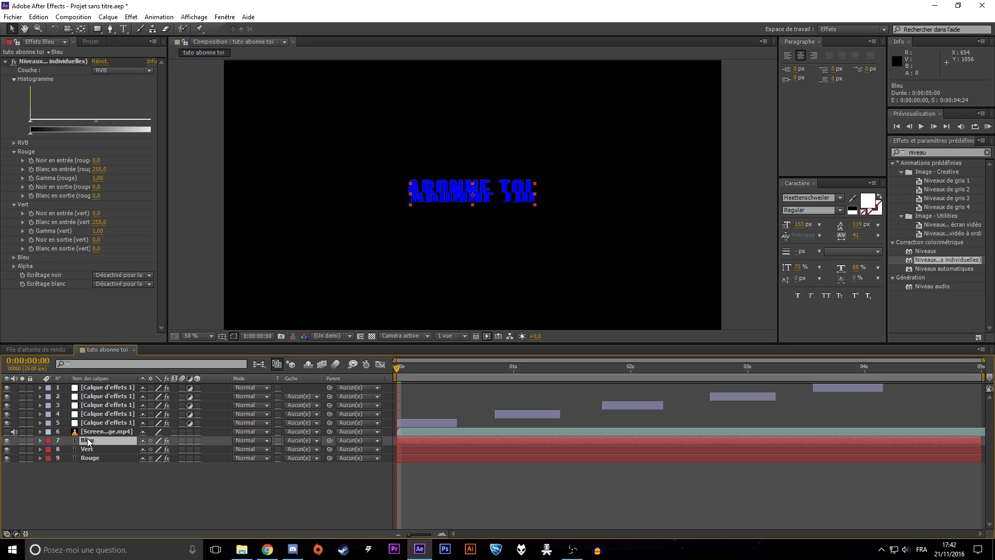
click(266, 440)
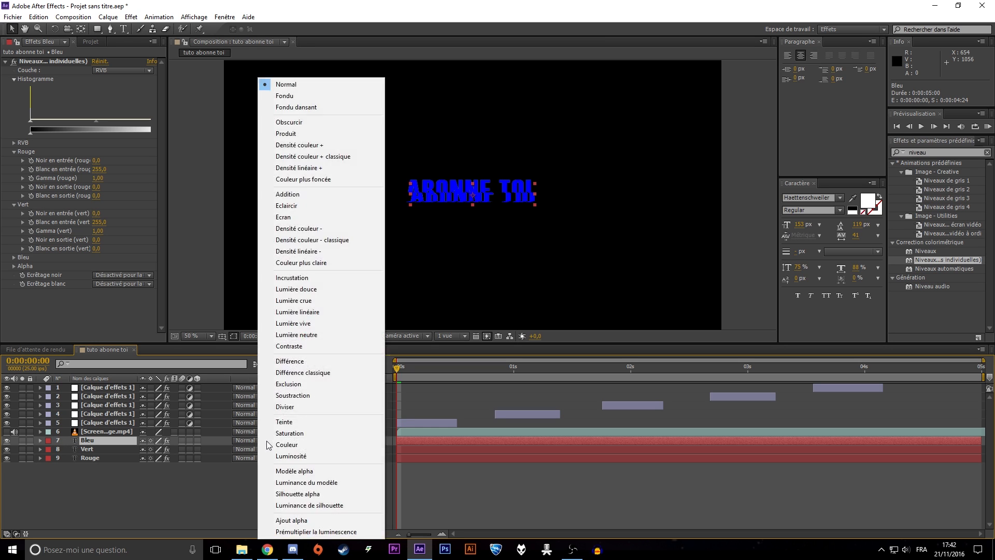
click(304, 217)
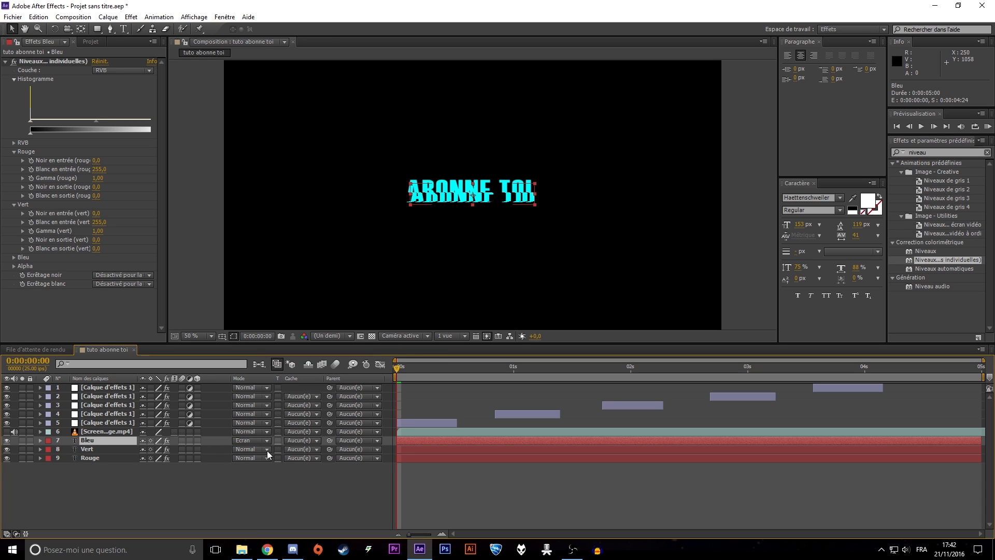
click(267, 450)
click(304, 217)
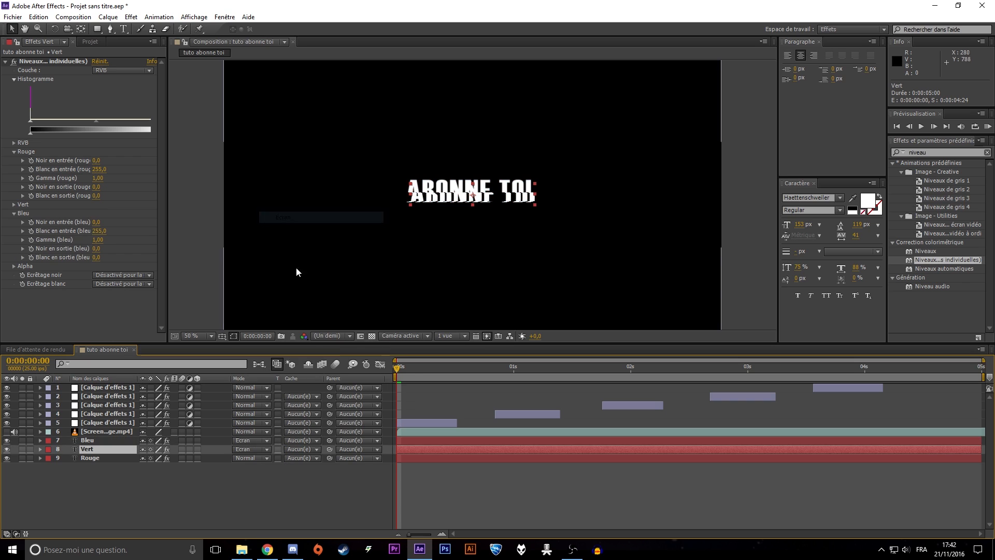
mouse_move(399, 366)
mouse_down()
mouse_move(762, 369)
mouse_move(391, 368)
mouse_up()
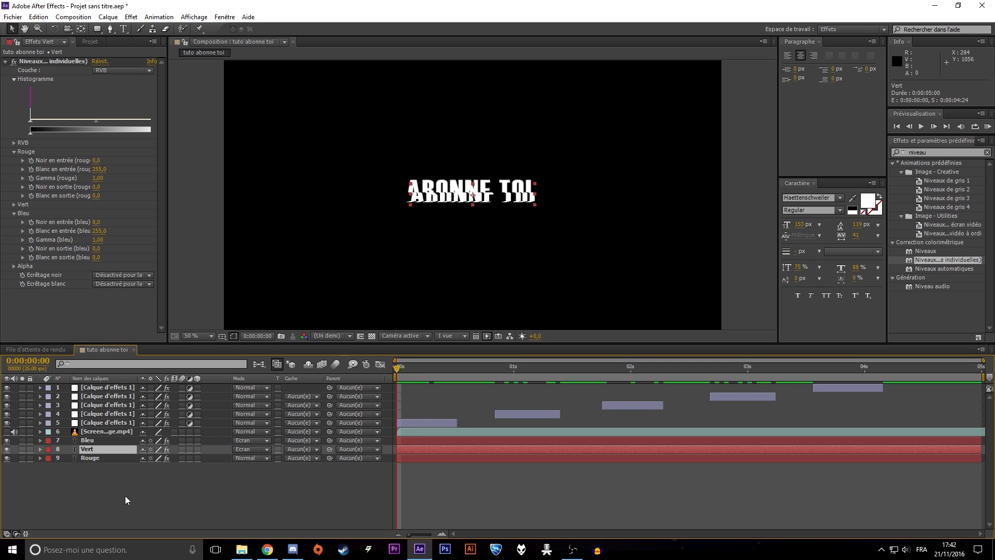
Step: Create a null object in the composition and rename it RVB
click(95, 493)
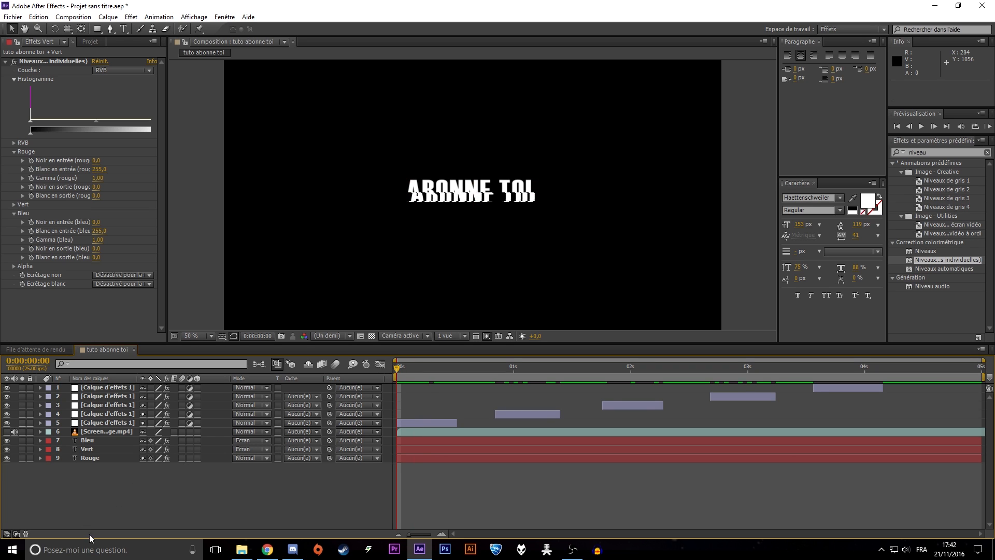
right_click(143, 496)
mouse_move(212, 386)
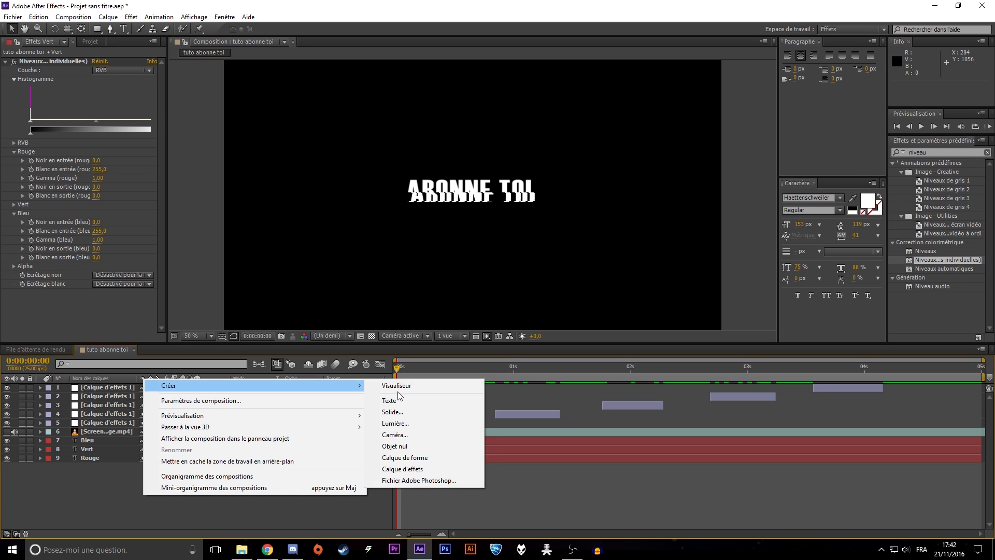
click(430, 446)
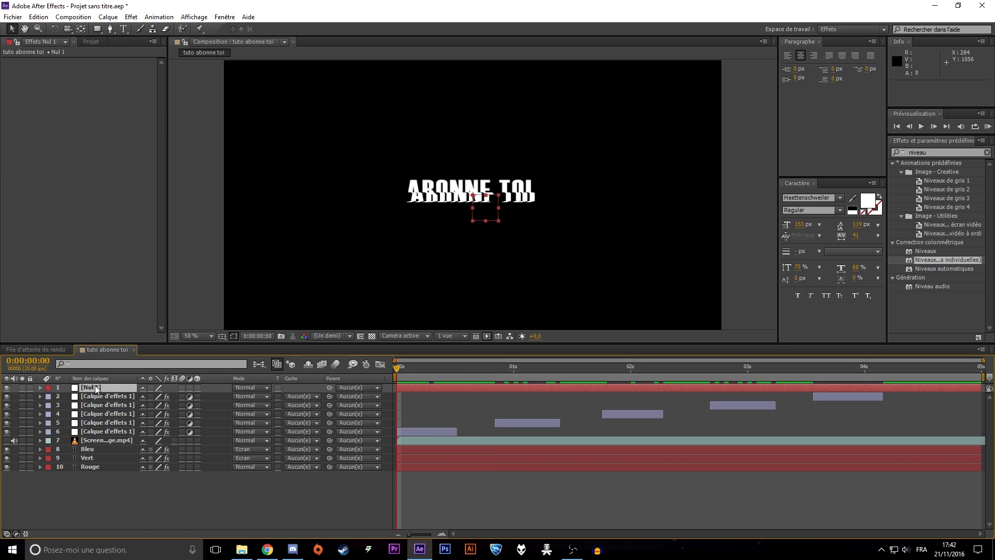
right_click(95, 385)
click(144, 532)
text(RVB)
key(Return)
Step: Search the effects for "param" and apply Paramètre glissière to the RVB null layer
click(987, 152)
click(959, 153)
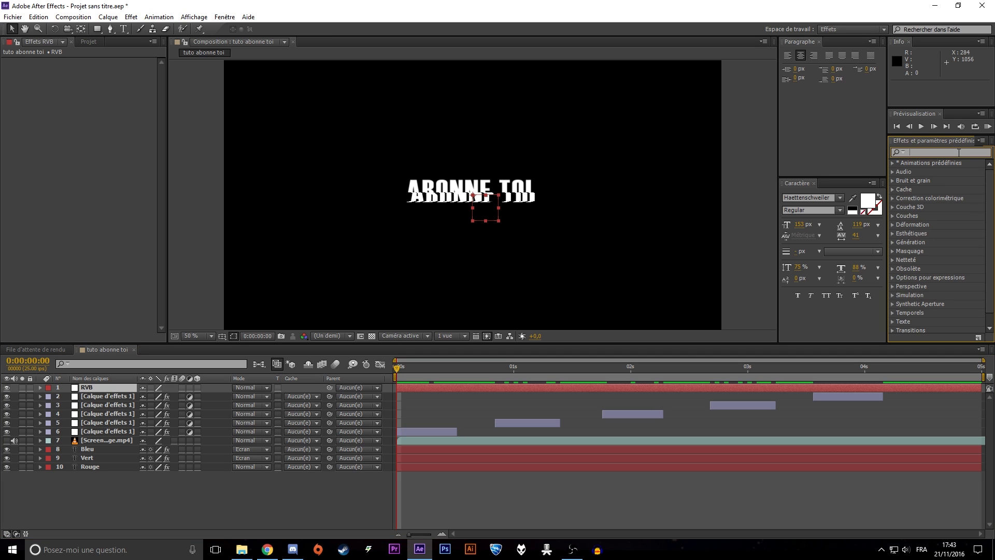
text(param)
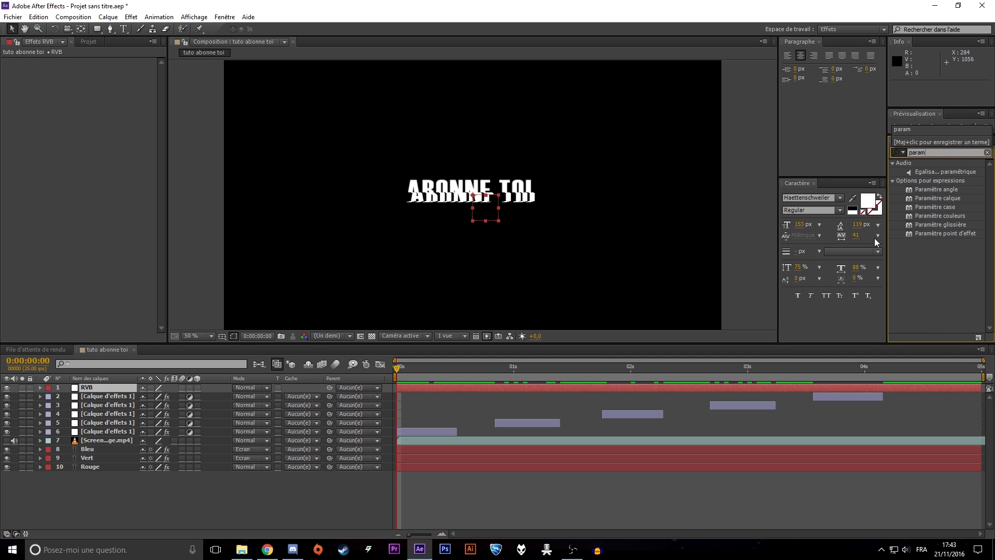
drag(925, 225, 115, 390)
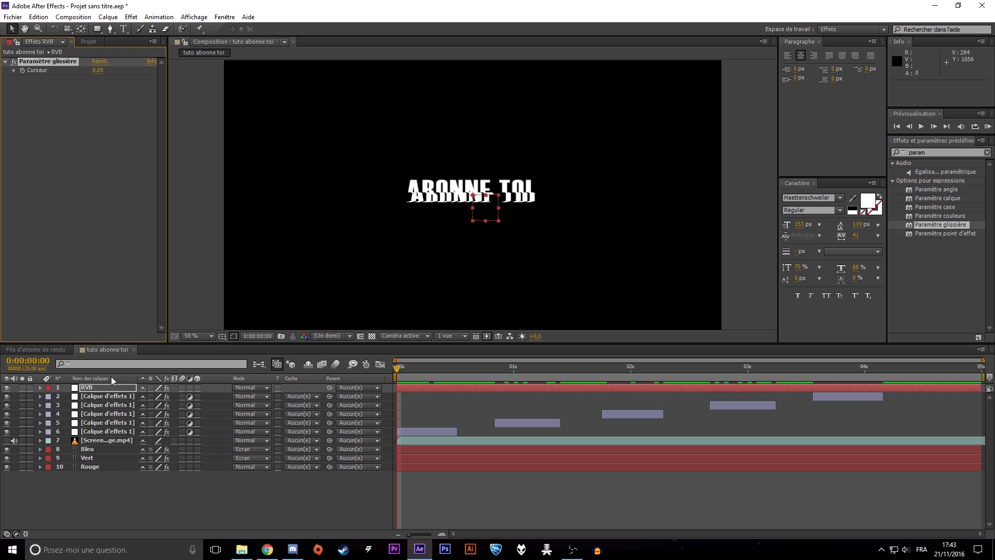
Step: Add an expression to the Rouge layer's Position and start it with wiggle(10,
click(91, 468)
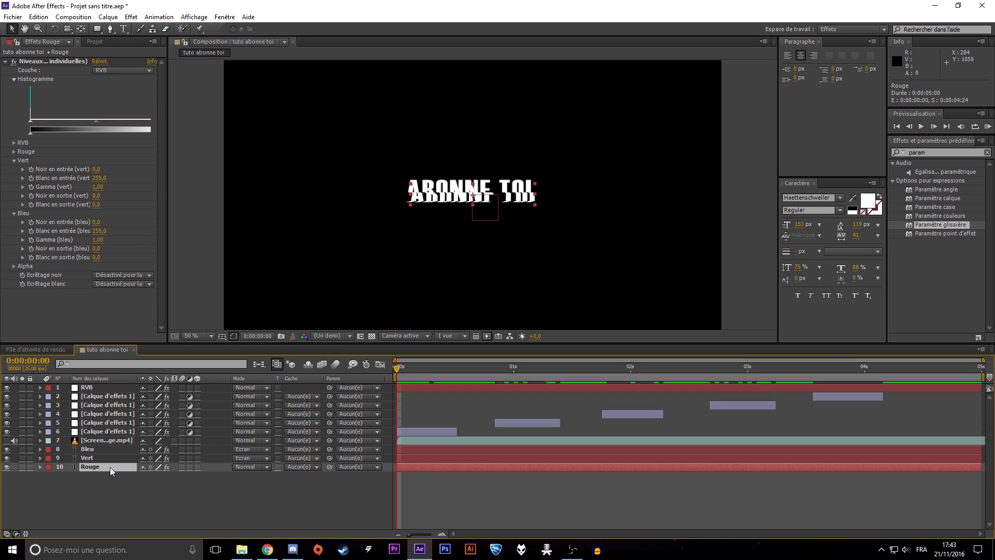
key(t)
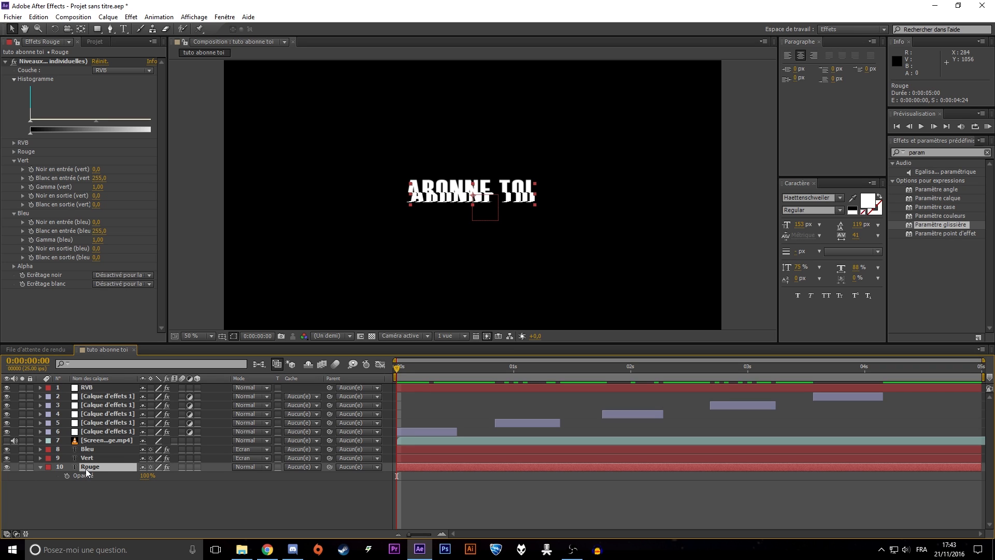
key(p)
alt+click(67, 475)
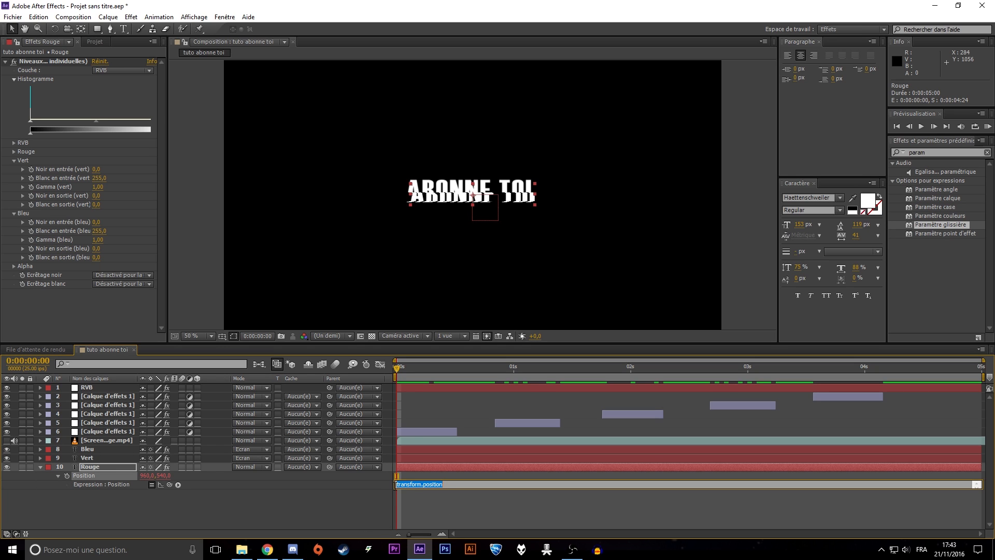
key(BackSpace)
text(wiggle(10,)
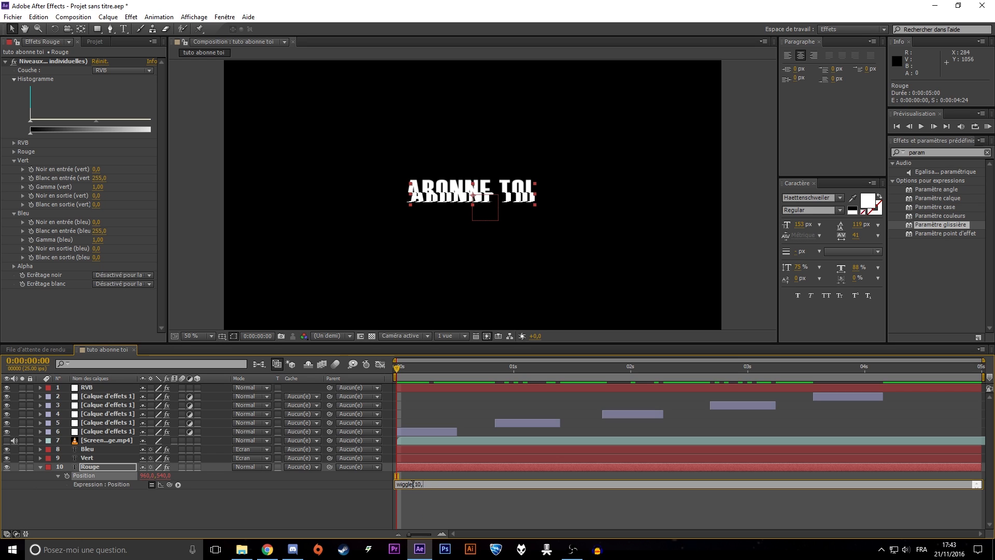
click(85, 386)
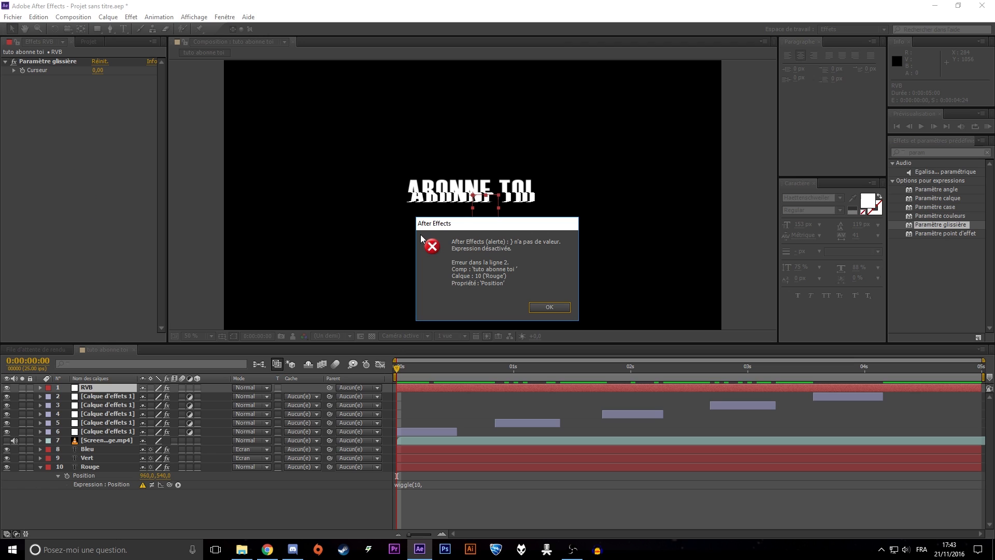
click(550, 307)
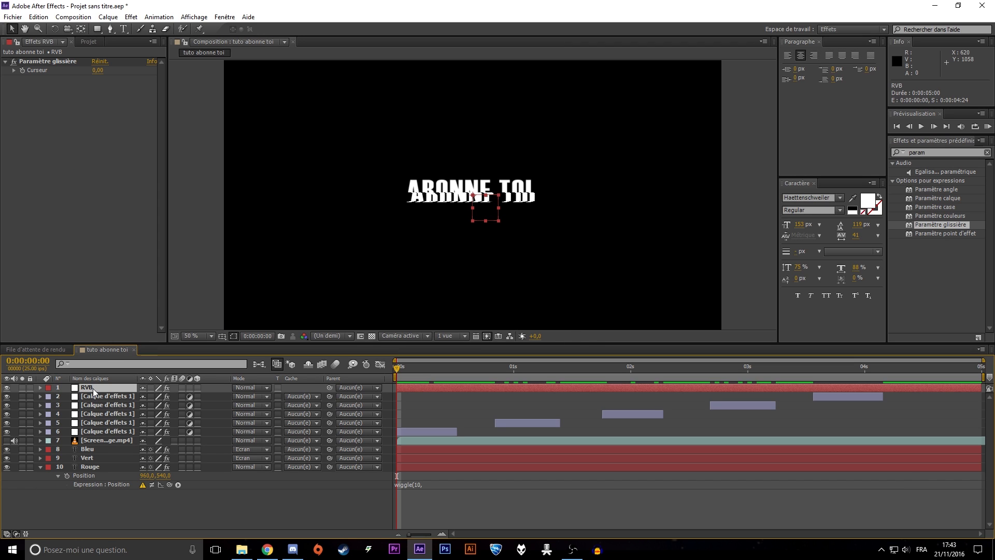
Step: Complete Rouge's wiggle expression by linking its amplitude to the Curseur value of Paramètre glissière on RVB and closing the parenthesis
click(429, 488)
click(430, 486)
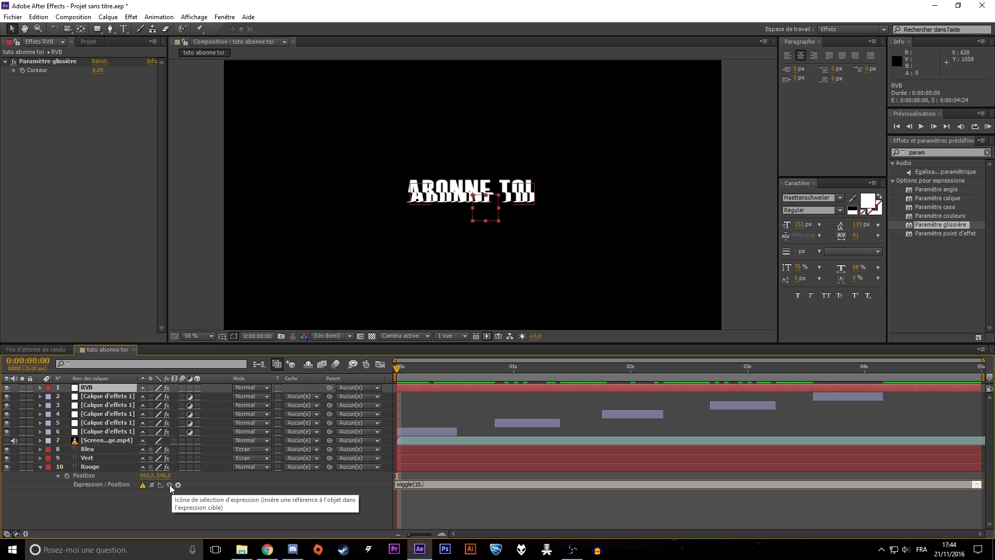
drag(169, 484, 38, 70)
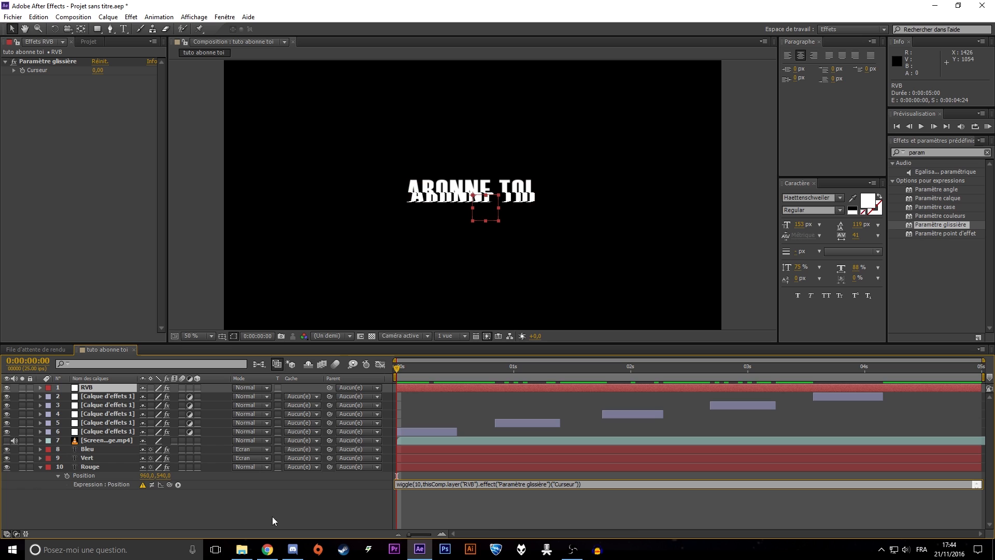
click(40, 467)
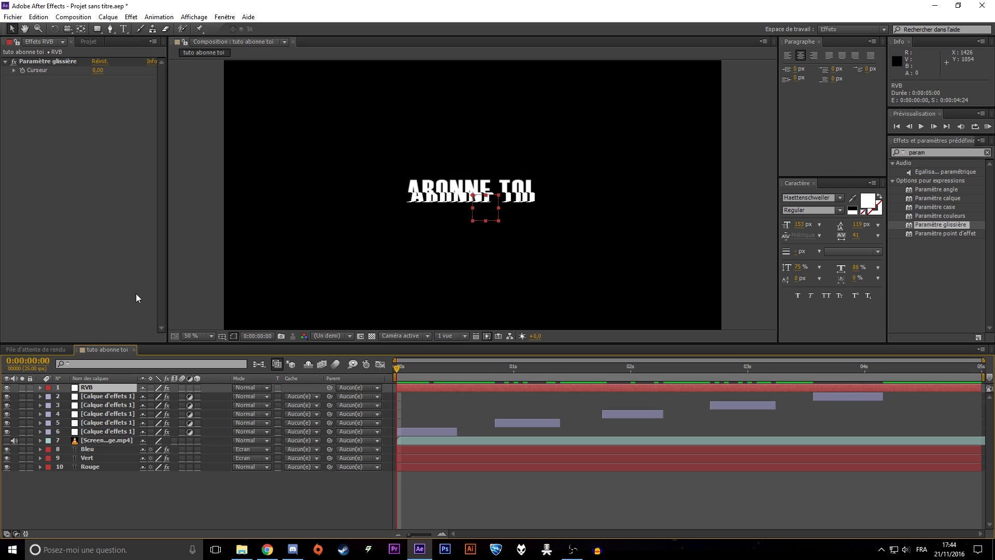
Step: Start keyframing the RVB layer's Curseur at 0:00:00:00 and set it to 15 at 0:00:00:10
mouse_move(391, 368)
mouse_down()
mouse_move(536, 374)
mouse_move(380, 374)
mouse_up()
click(23, 71)
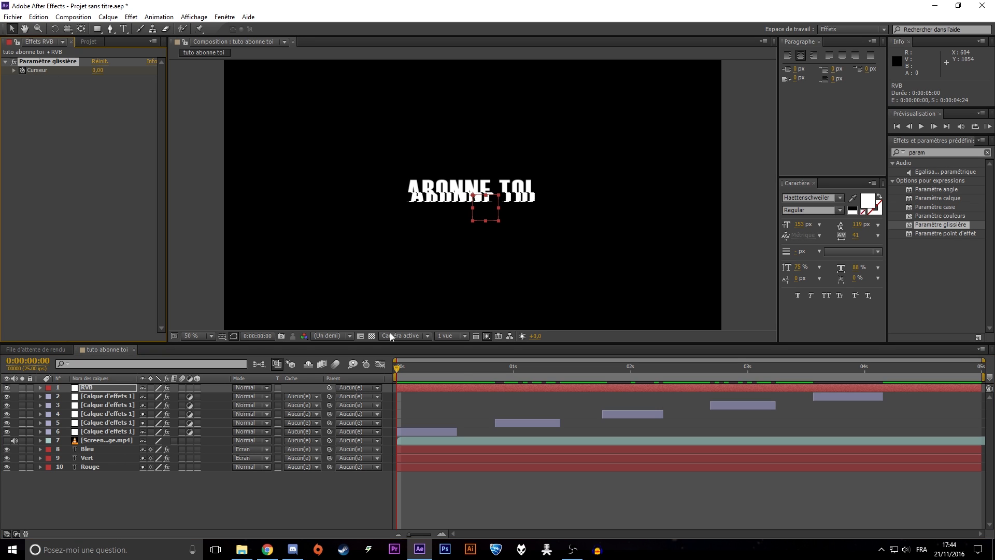
click(444, 369)
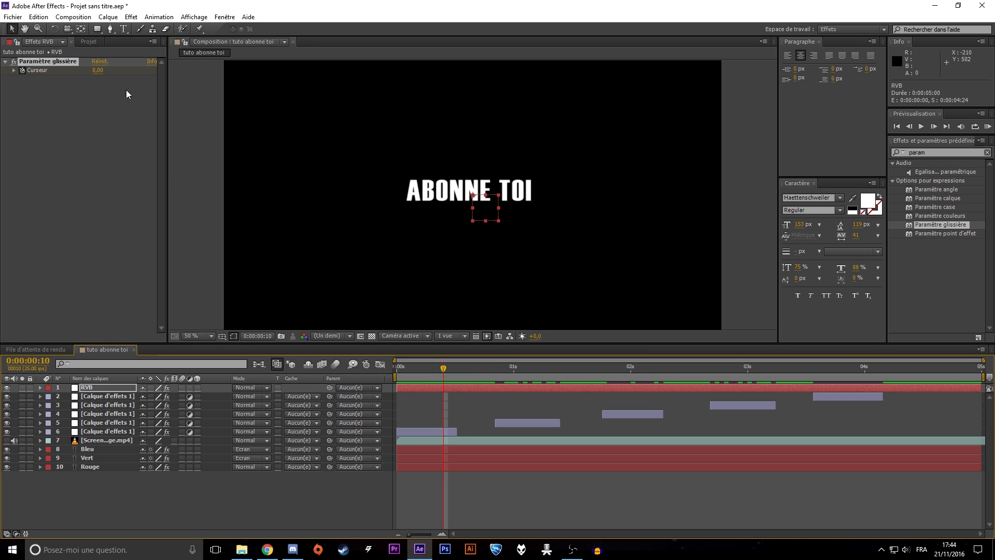
click(98, 70)
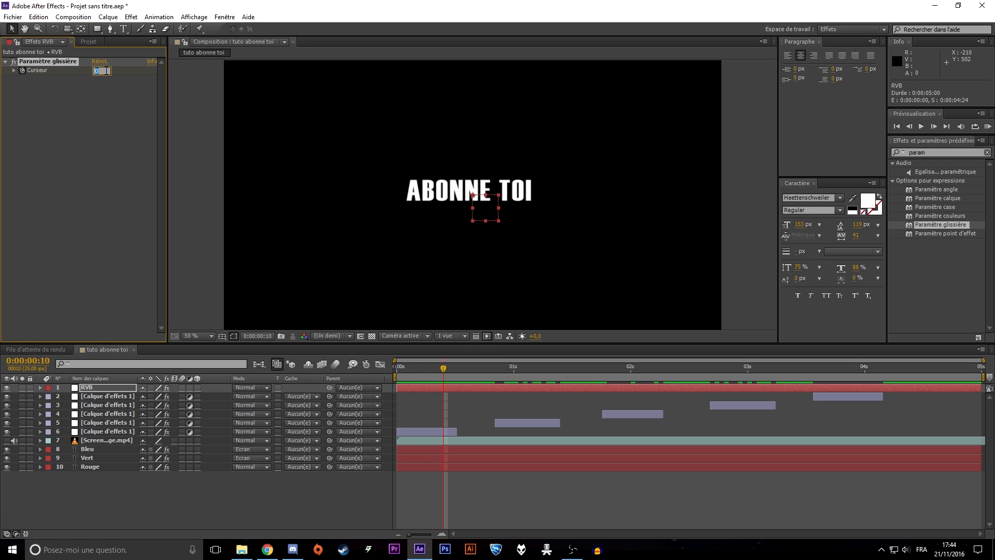
text(15)
key(Return)
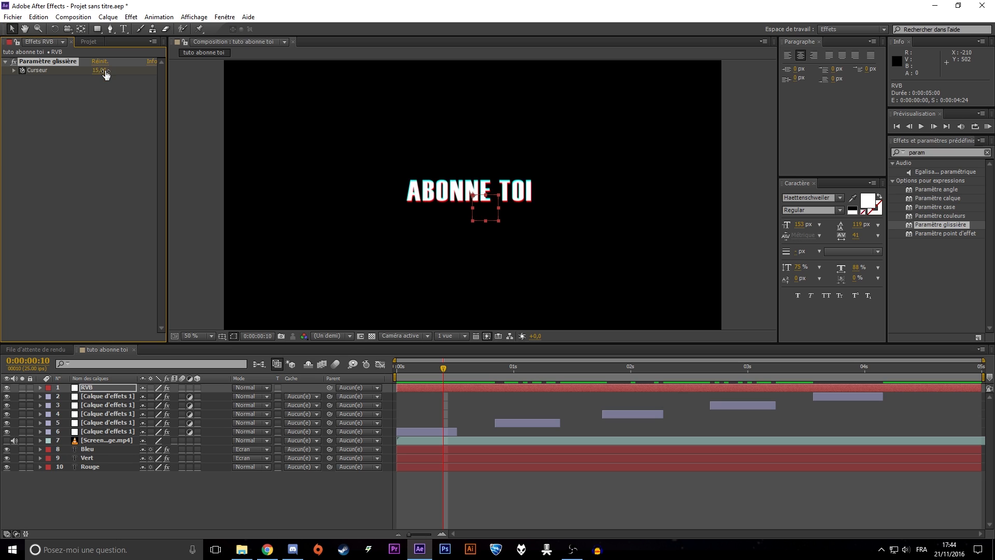
Step: Keyframe the RVB Curseur at 26 at 0:00:01:00 and at 8 at 0:00:01:15
click(514, 367)
click(98, 71)
text(26)
key(Return)
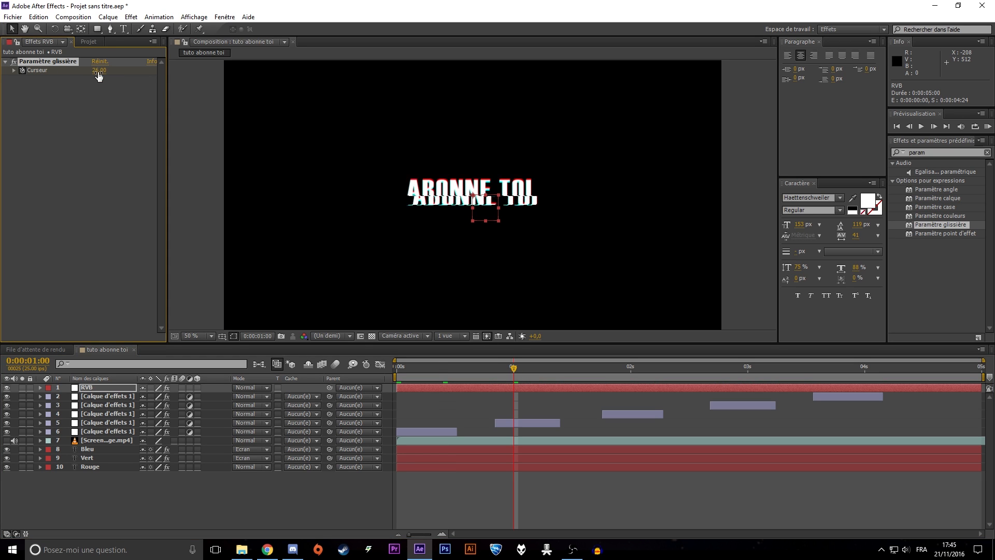
click(582, 376)
click(103, 71)
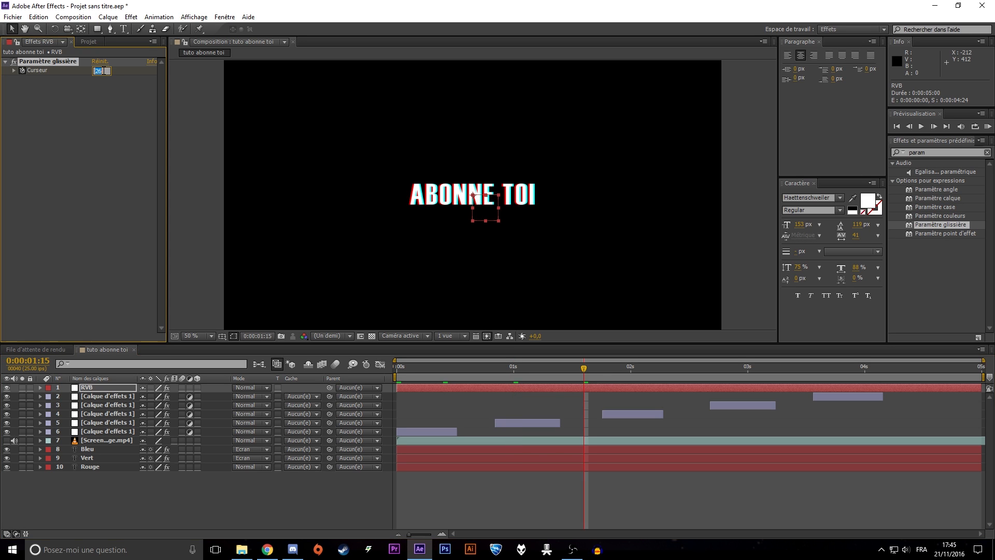
text(8)
key(Return)
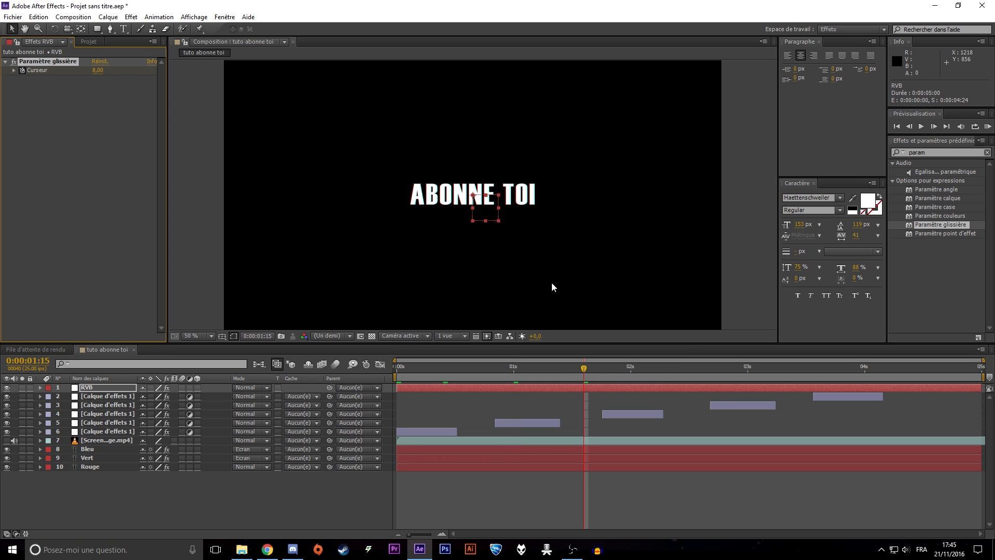
Step: Keyframe the RVB Curseur at 17 shortly after two seconds and at 29 at 0:00:02:23
click(659, 378)
click(98, 70)
text(67)
key(Return)
click(740, 382)
click(104, 71)
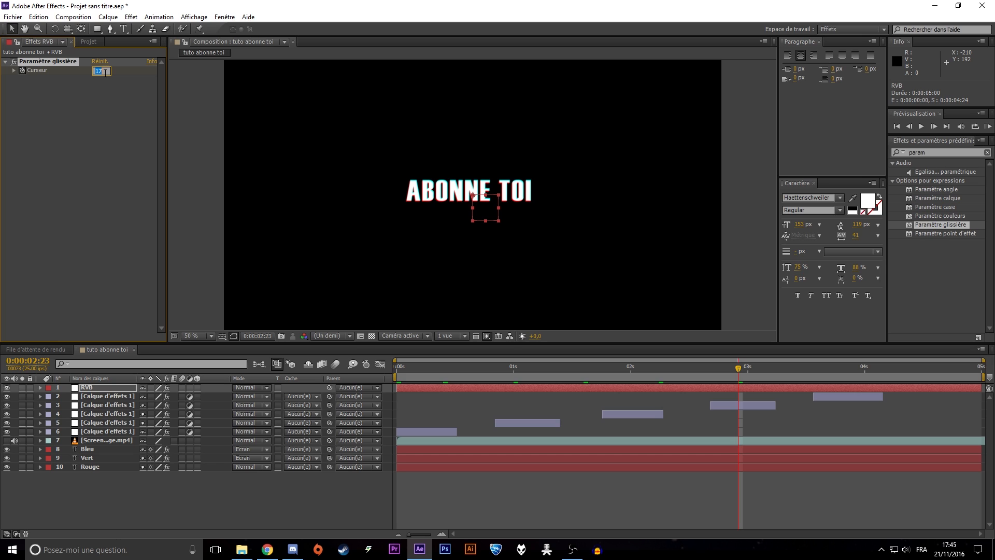
text(29)
key(Return)
Step: Keyframe the RVB Curseur at 5 at 0:00:03:11
click(796, 381)
click(797, 380)
click(99, 71)
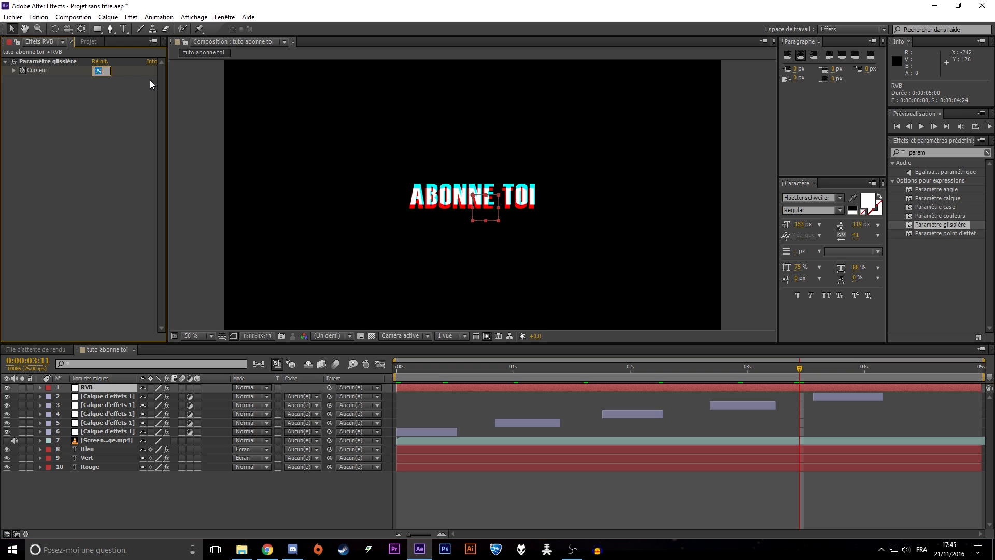
text(5)
Step: Keyframe the RVB Curseur at 0 at 0:00:04:04, where the last effects-layer segment ends
click(834, 375)
click(862, 374)
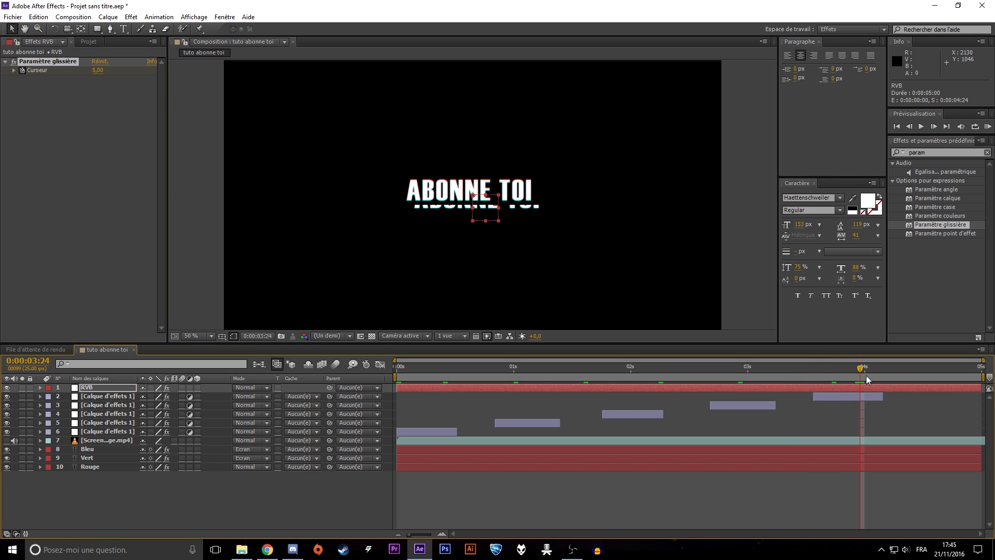
click(875, 369)
click(880, 369)
click(882, 369)
click(98, 70)
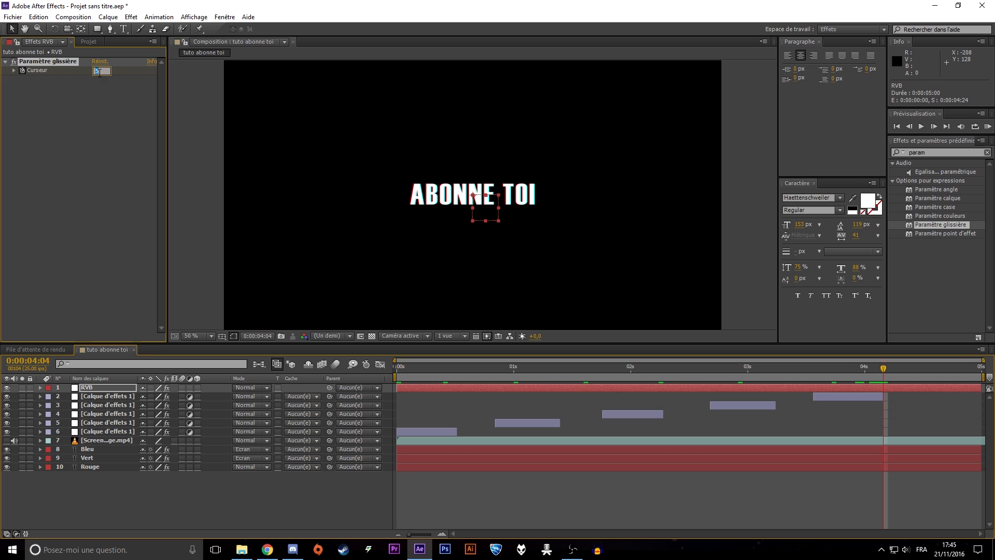
text(0)
key(Return)
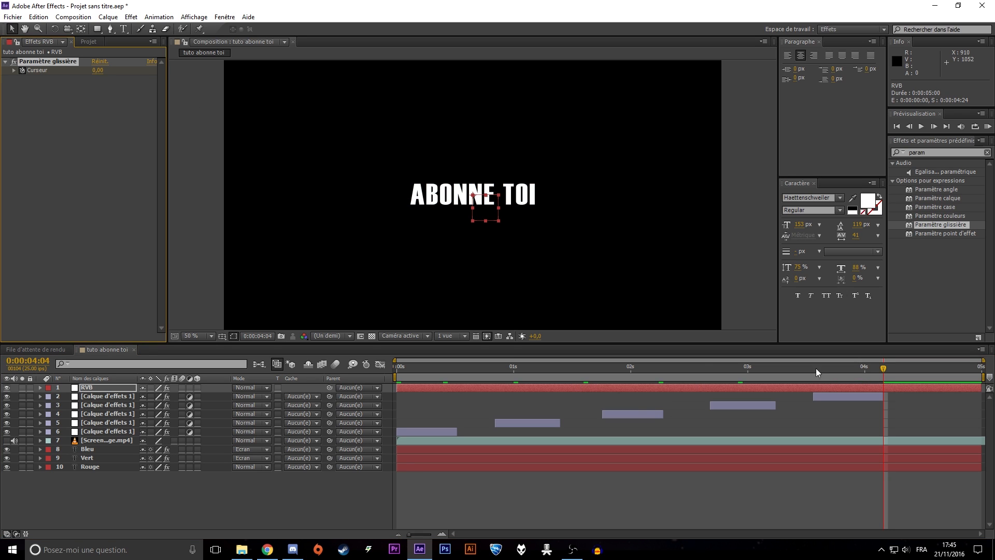
Step: Play the composition from the start to review the keyframed RGB split
drag(884, 364, 211, 395)
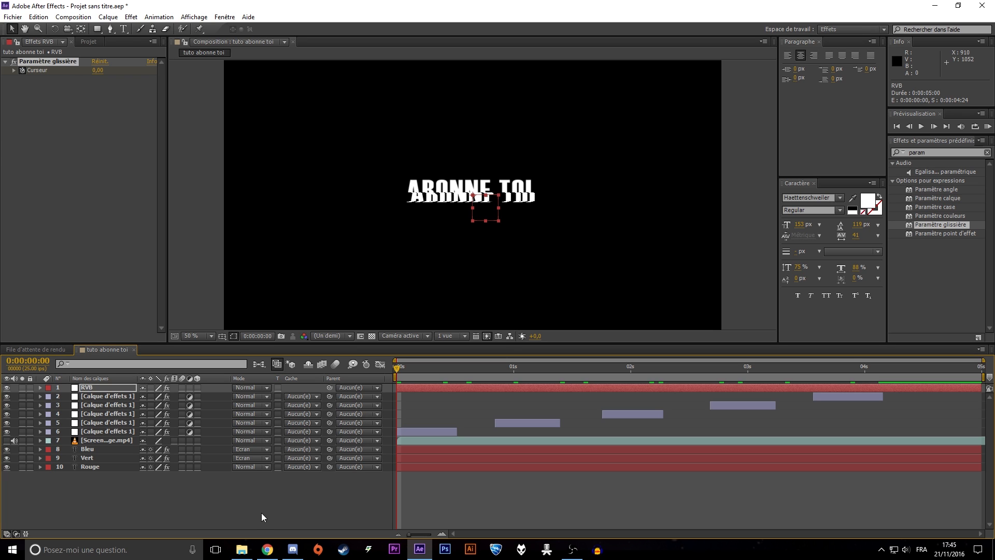
click(283, 505)
key(space)
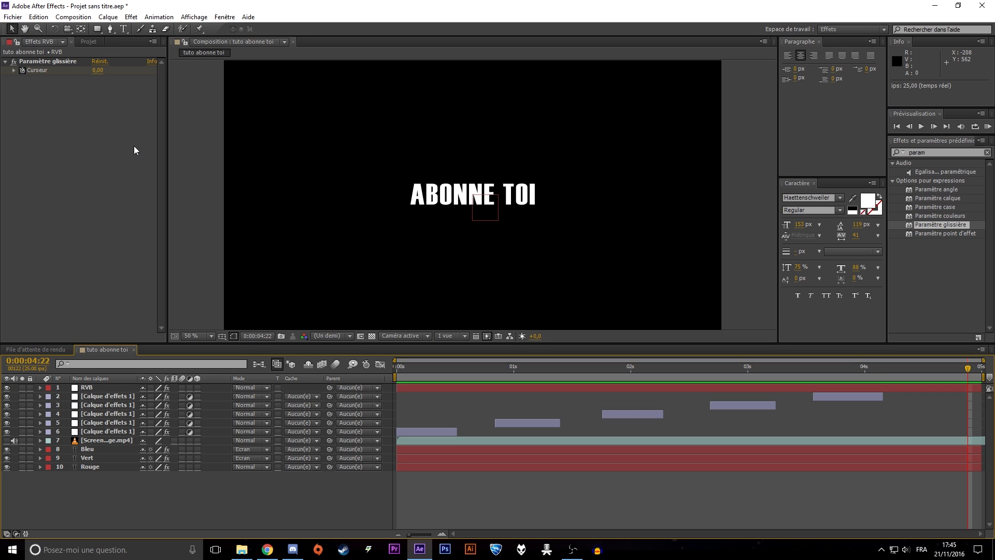
Step: Change the temporal interpolation of all Curseur keyframes on the RVB layer to Bézier
click(40, 387)
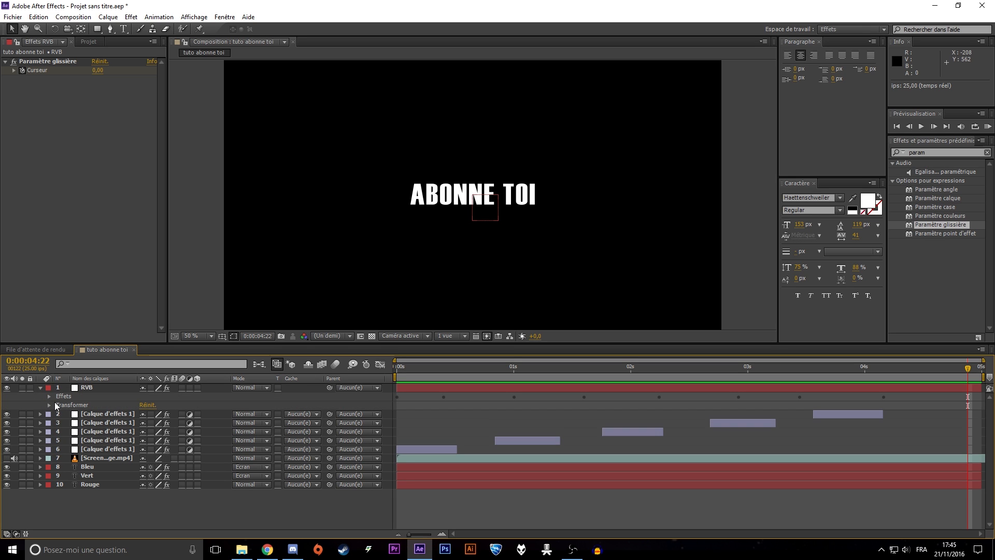
click(50, 396)
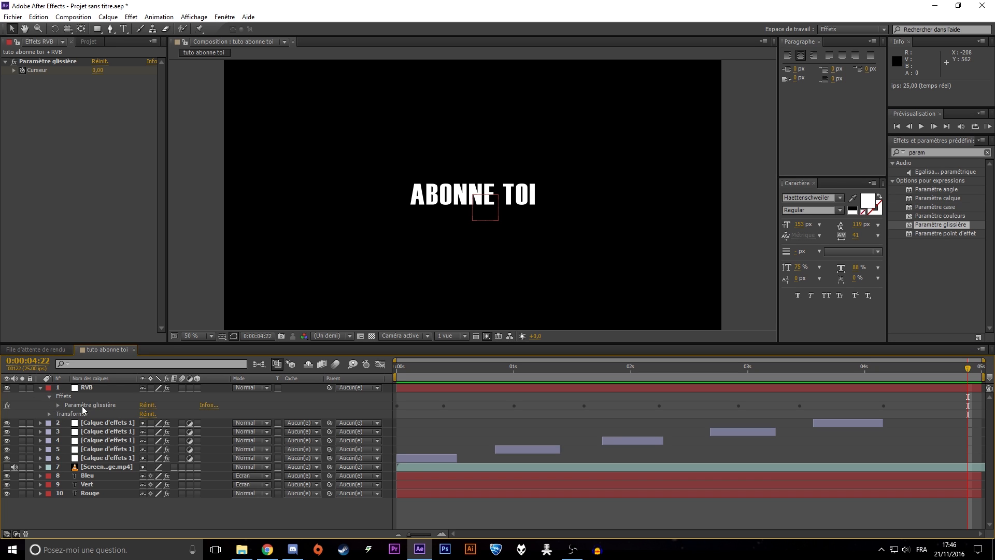
click(58, 405)
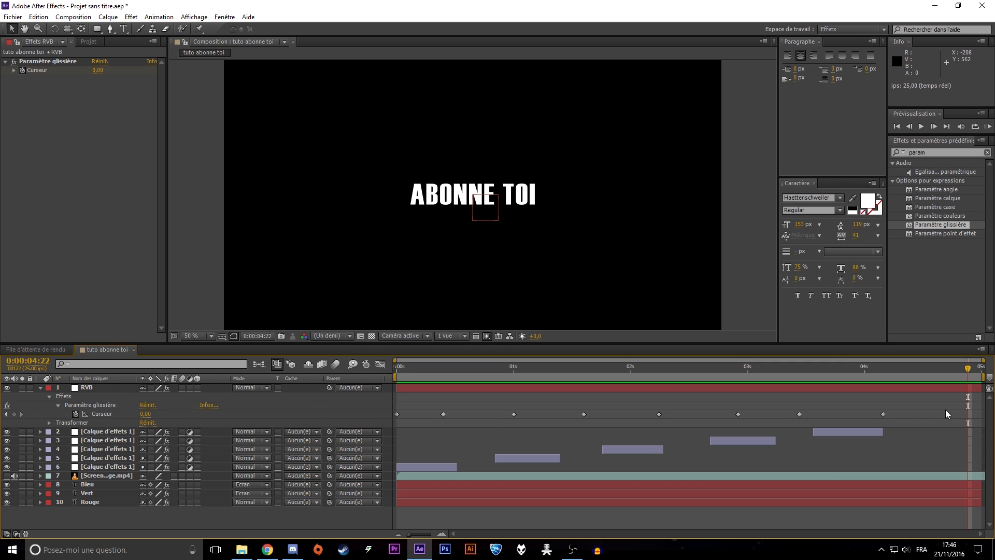
drag(970, 370, 973, 370)
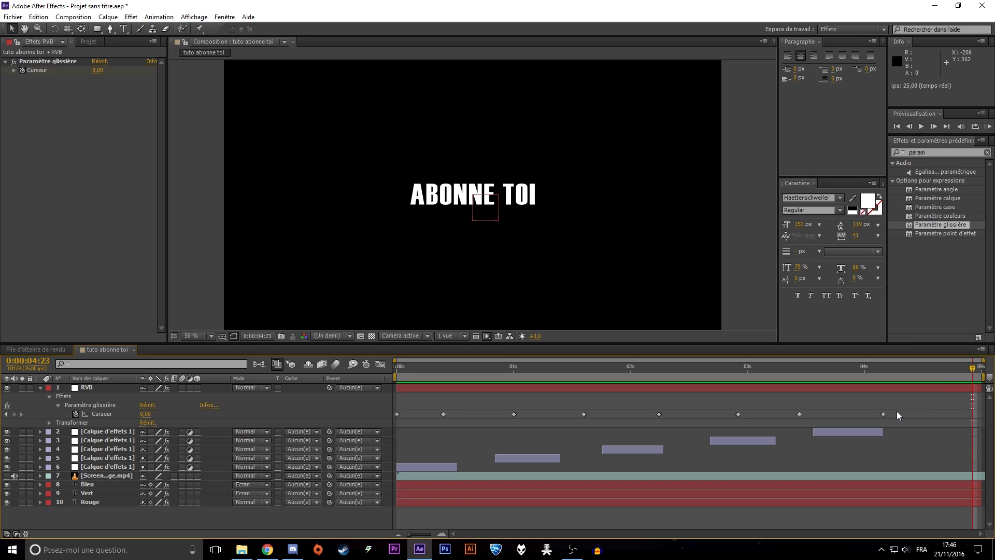
drag(898, 412, 371, 418)
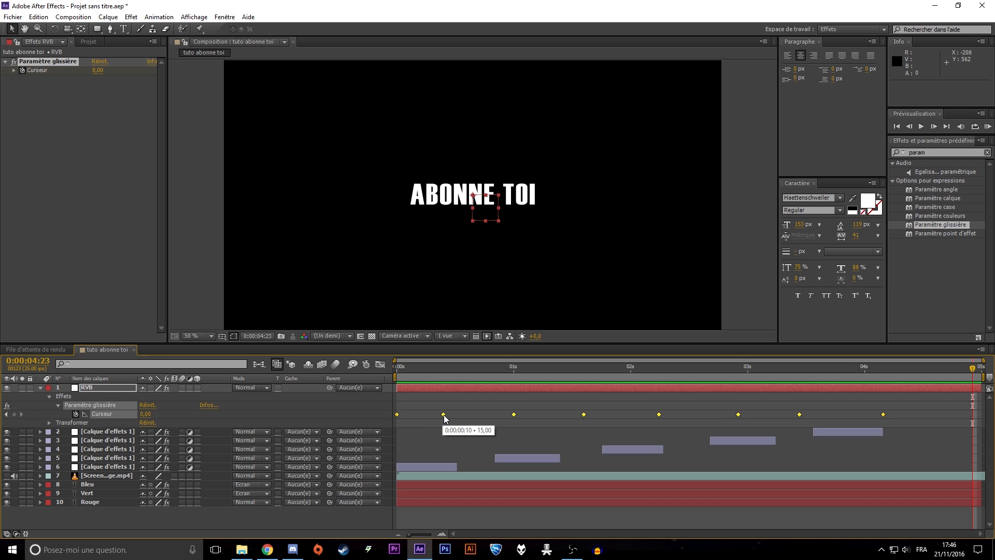
right_click(445, 416)
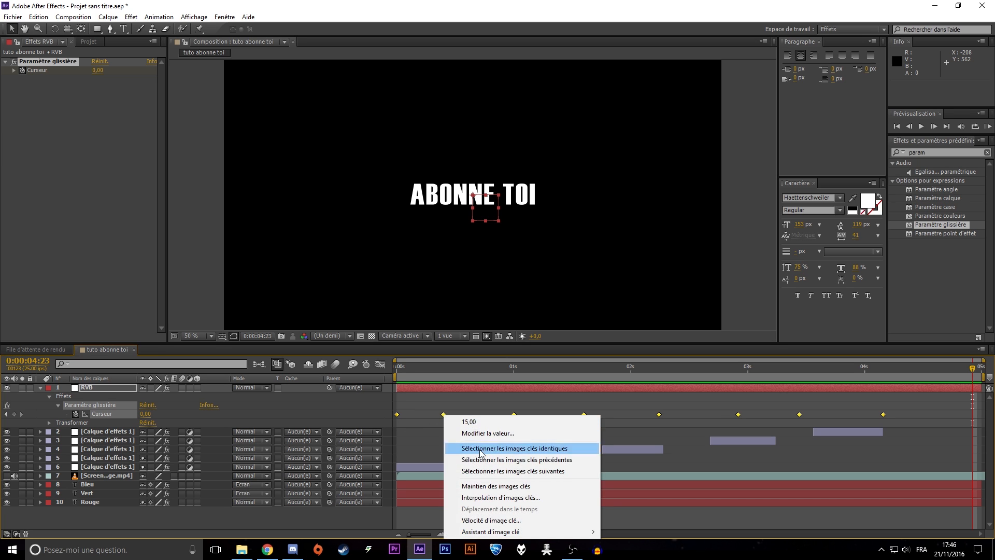
click(500, 498)
click(559, 225)
click(552, 265)
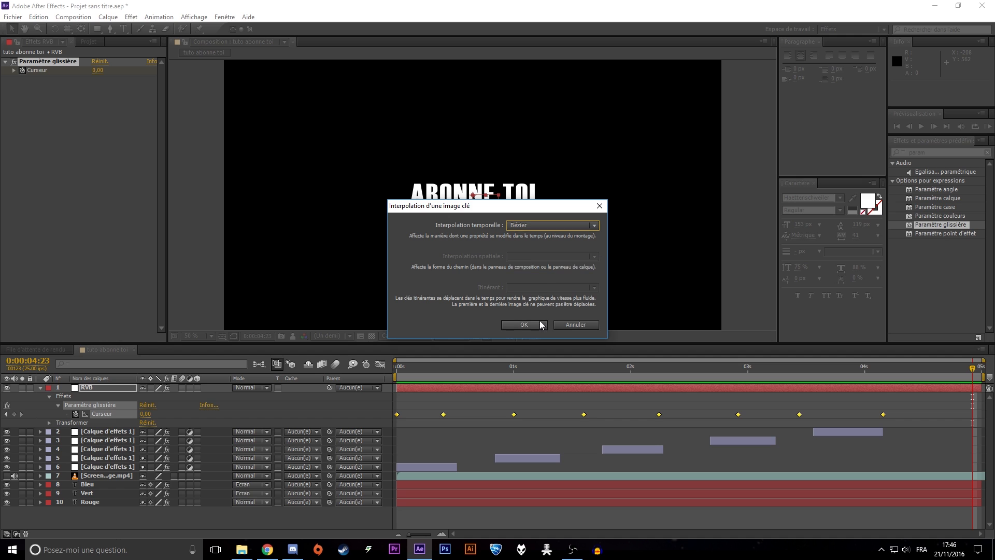
click(540, 325)
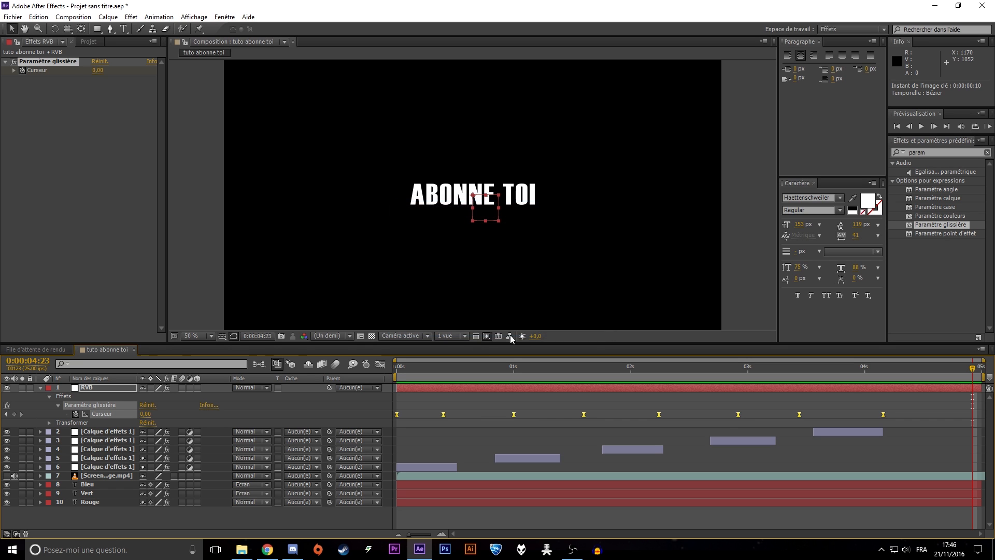
click(40, 388)
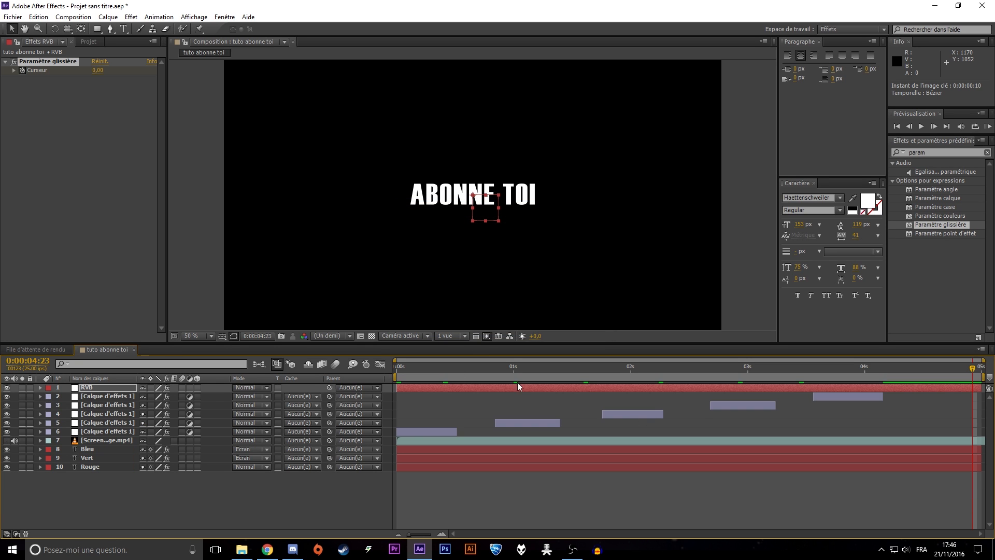
Step: Preview the animation from the beginning with the Bézier keyframes
key(Home)
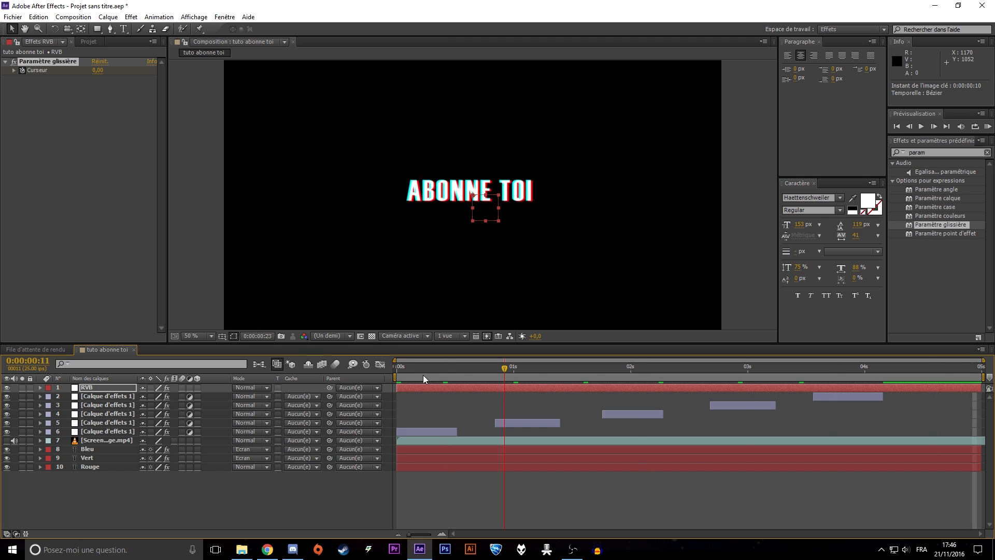
key(space)
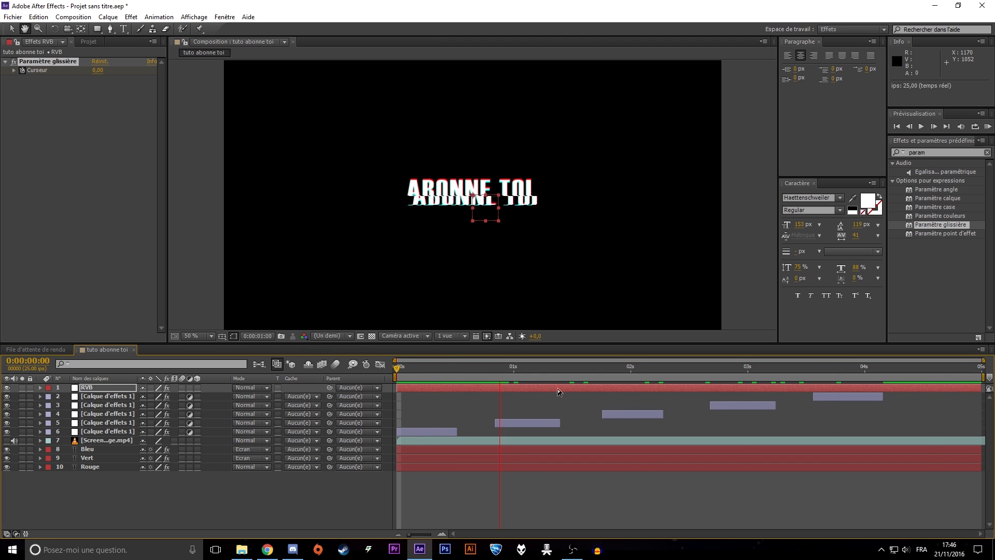
key(space)
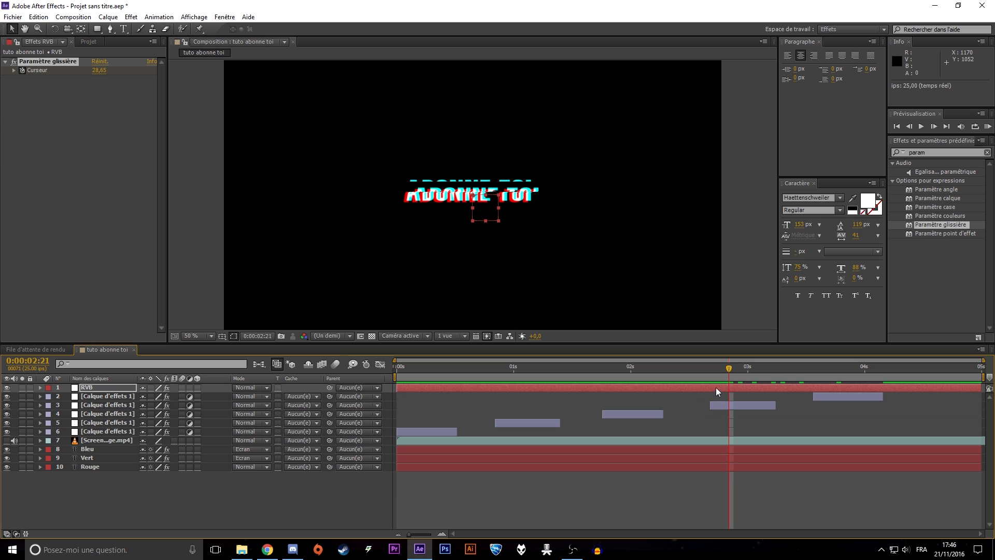
Step: Add the Screen Glitch footage as the top layer from 0:00:00:00 and scale it to about 150% by 144% to fill the frame
drag(727, 369, 377, 373)
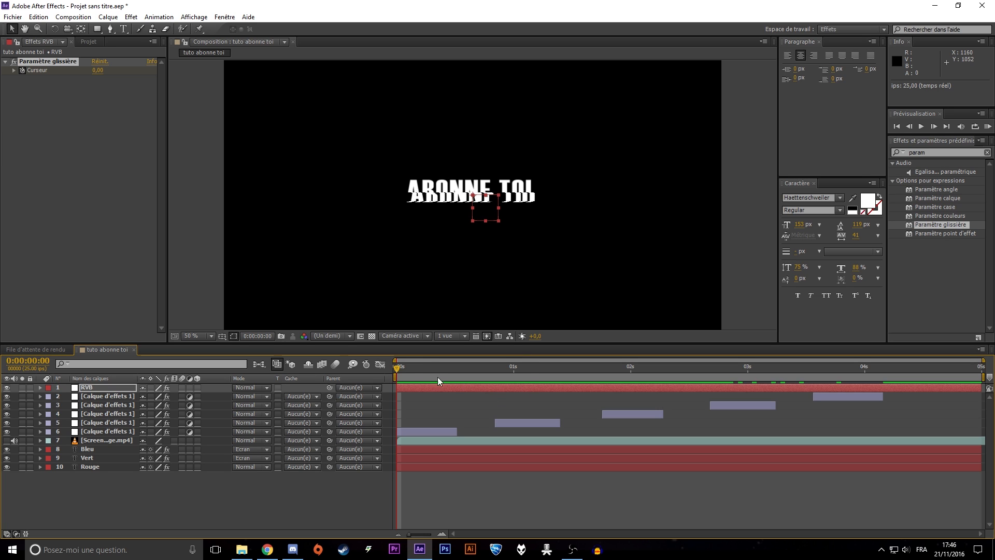
click(93, 42)
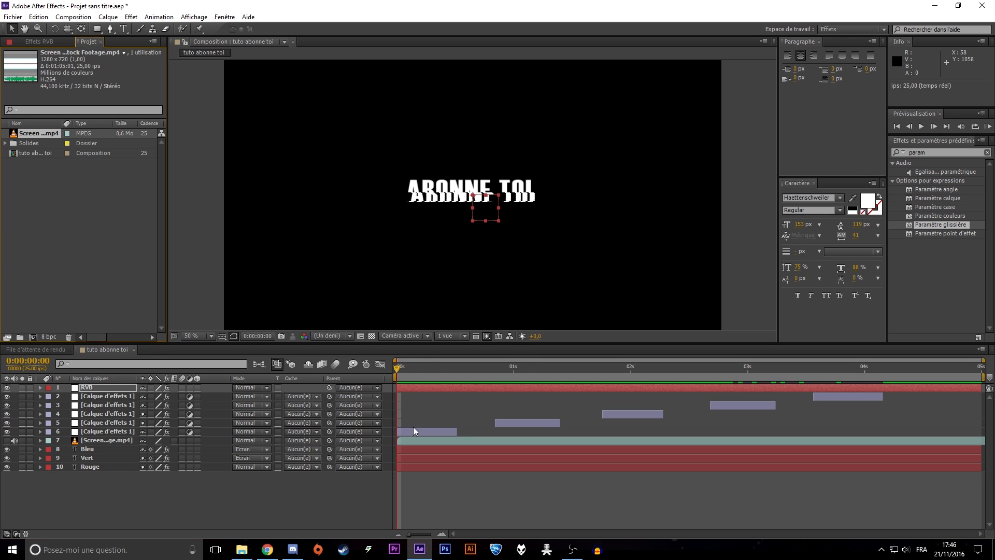
mouse_move(398, 366)
mouse_down()
mouse_move(624, 382)
mouse_move(448, 372)
mouse_move(390, 384)
mouse_up()
drag(42, 132, 53, 159)
drag(124, 332, 85, 387)
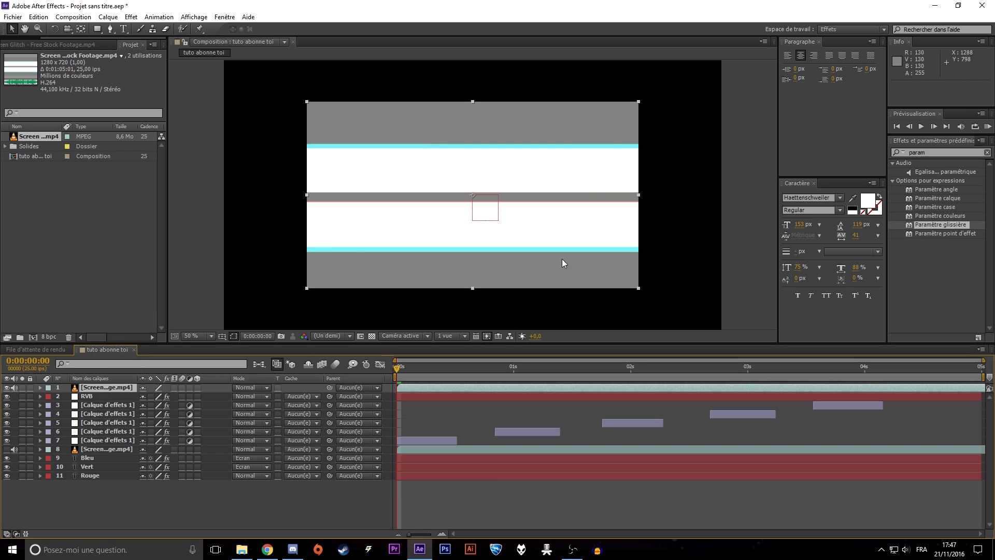
drag(639, 103, 720, 60)
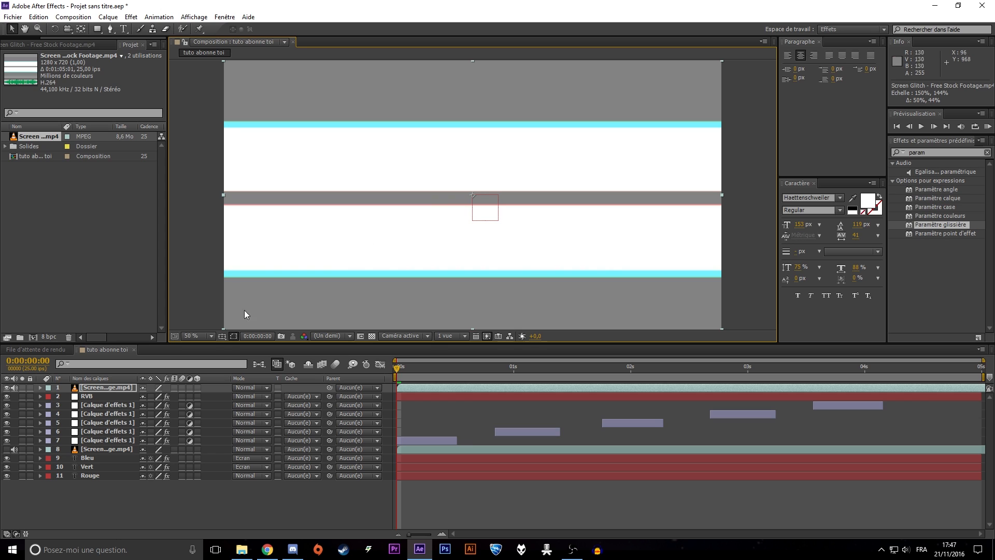
Step: Set the blending mode of the top Screen Glitch footage layer to Produit
click(95, 502)
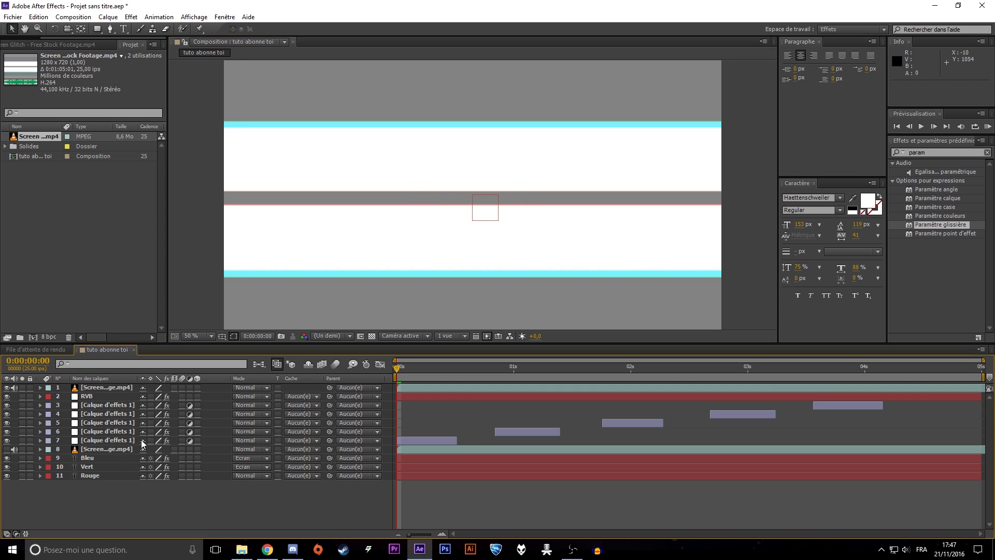
click(247, 387)
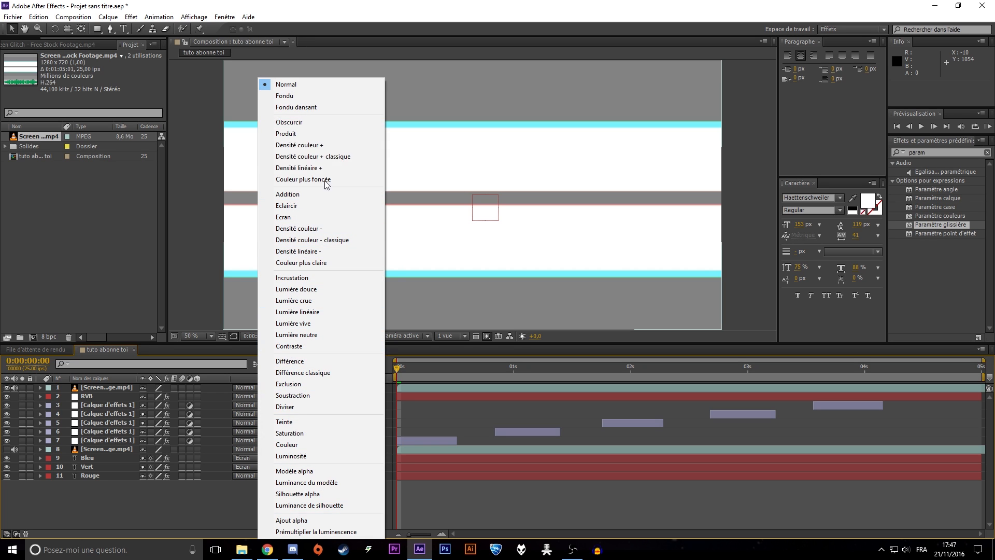
click(326, 133)
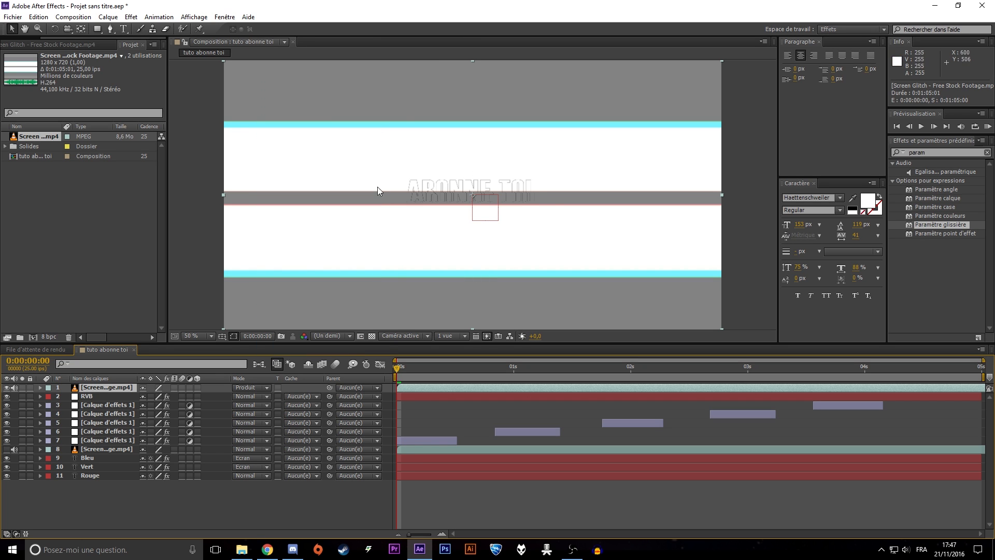
click(133, 503)
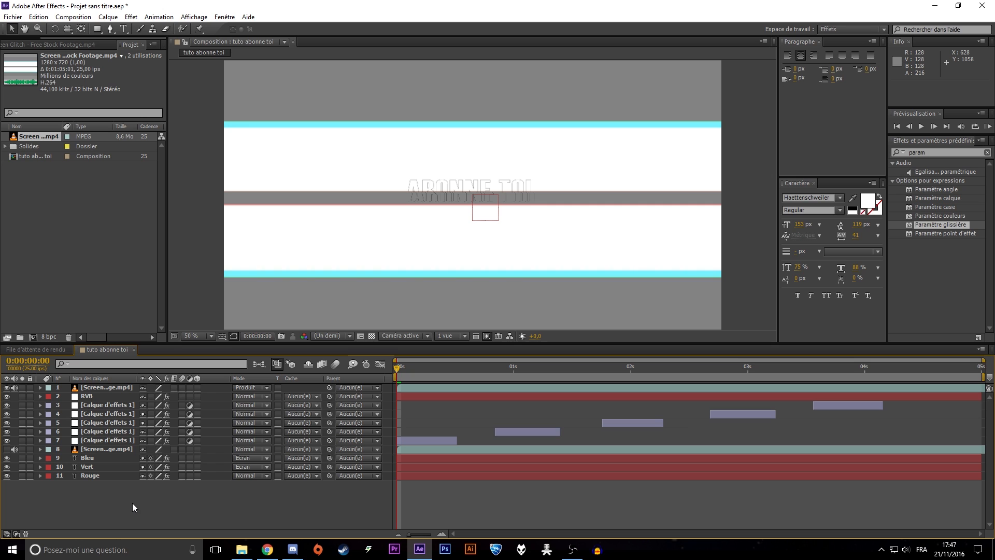
Step: Create a 1920 x 1080 black solid named Noir uni 1 and place it beneath all other layers
right_click(132, 505)
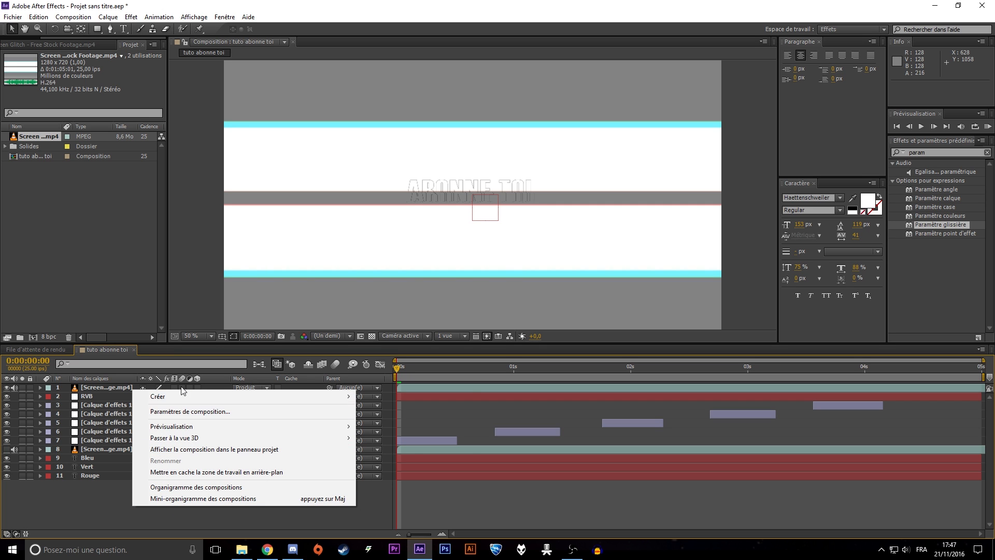
mouse_move(172, 395)
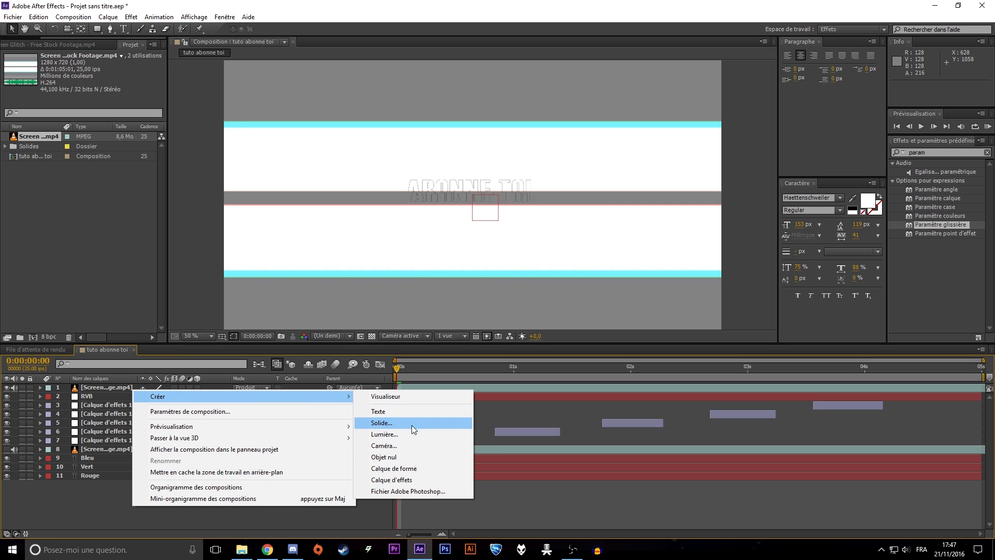
click(393, 422)
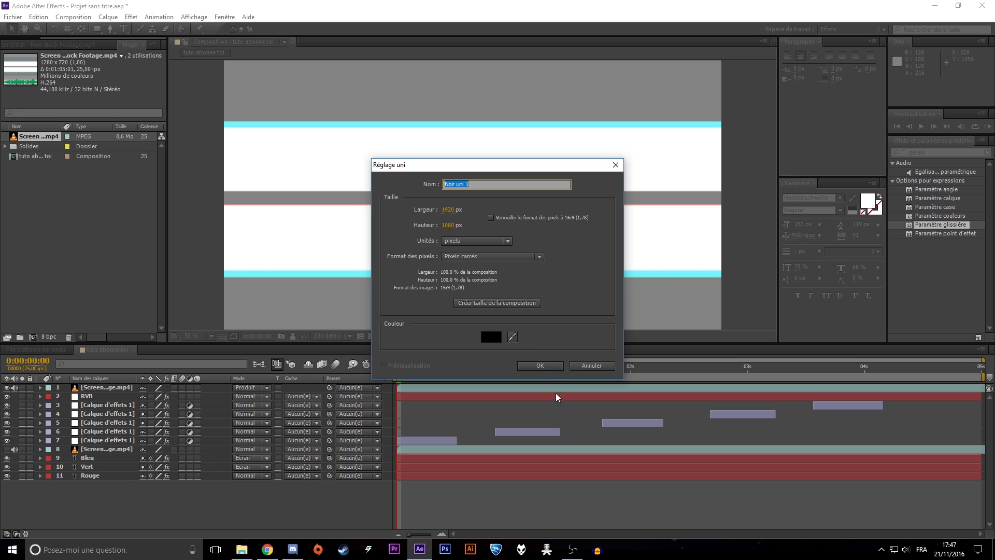
click(540, 366)
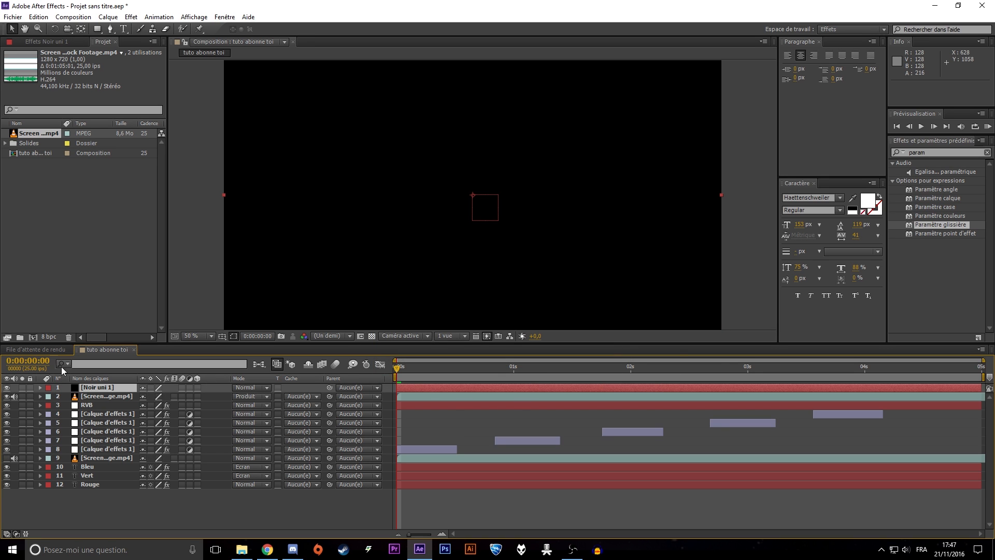
drag(88, 390, 92, 488)
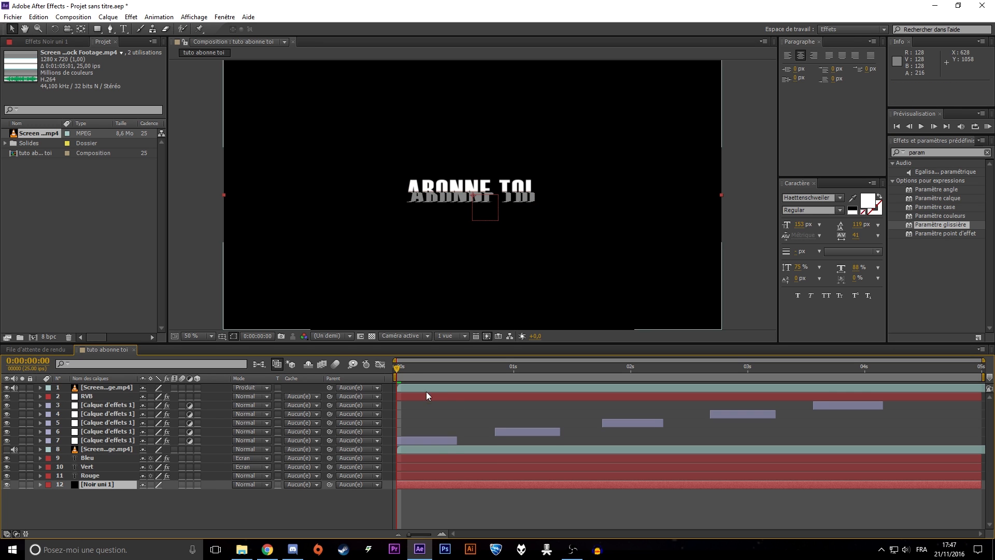
Step: Preview the composition with the glitch footage overlay, and return to the start of the timeline
key(space)
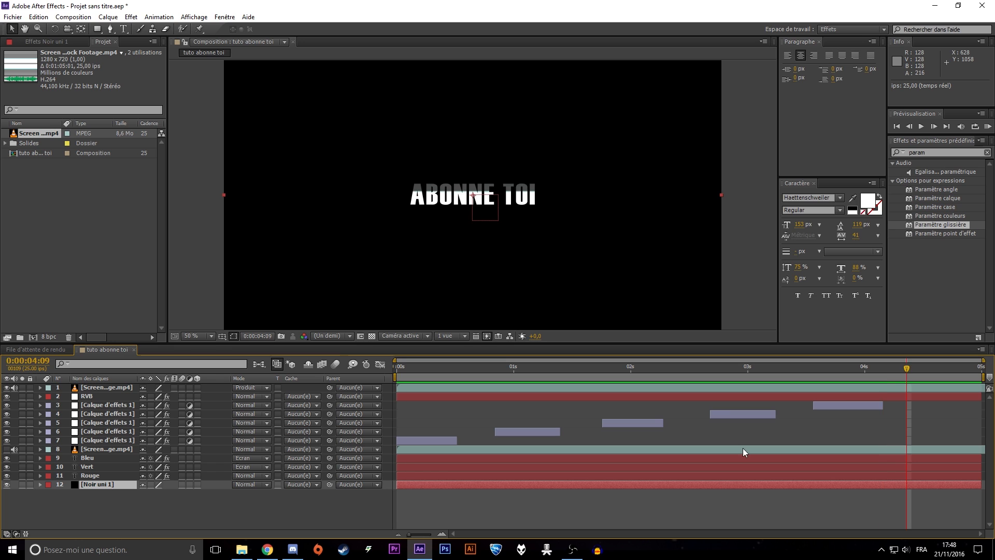
drag(907, 368, 370, 377)
Step: Queue the composition for rendering with the output module set to H.264 and resizing enabled at 1920 x 1080
click(13, 17)
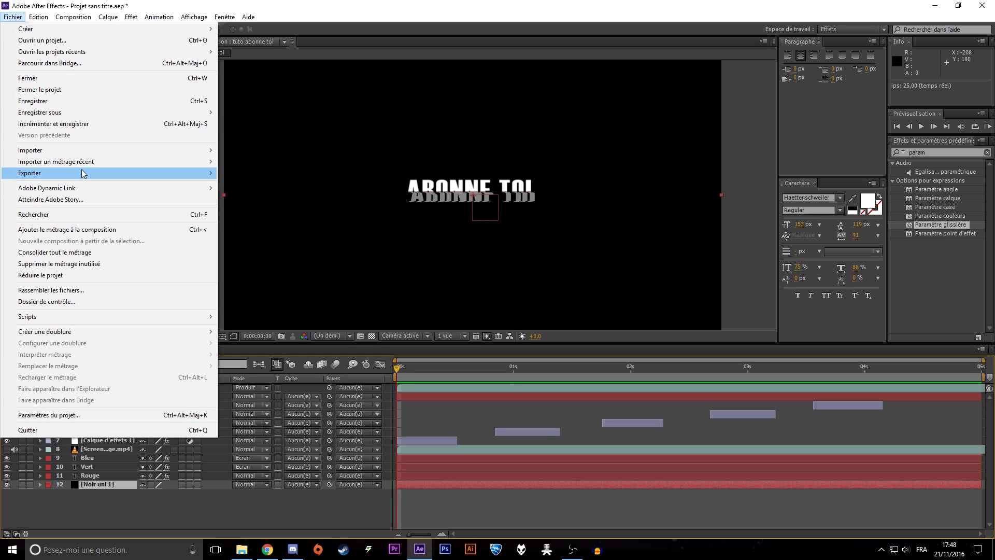
mouse_move(81, 170)
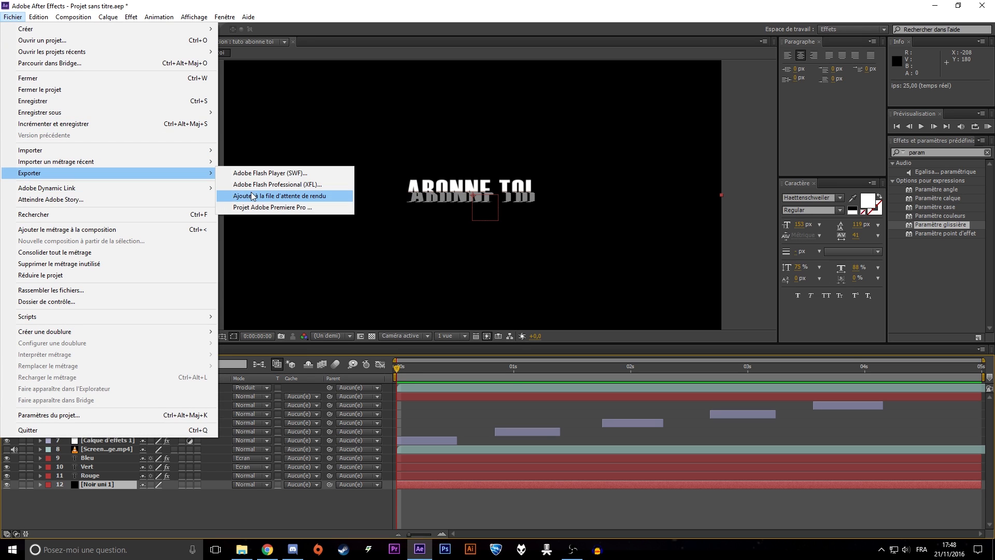
click(272, 197)
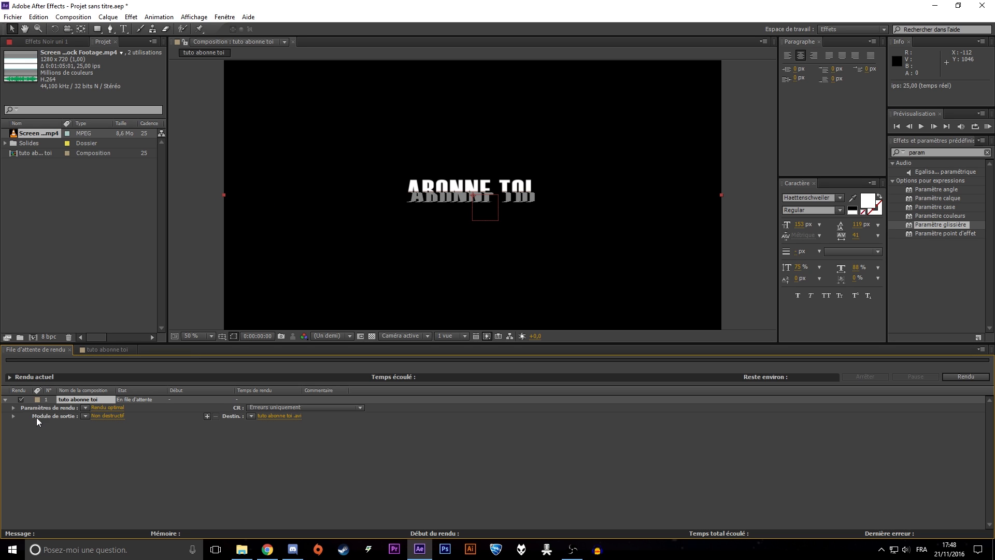
click(110, 417)
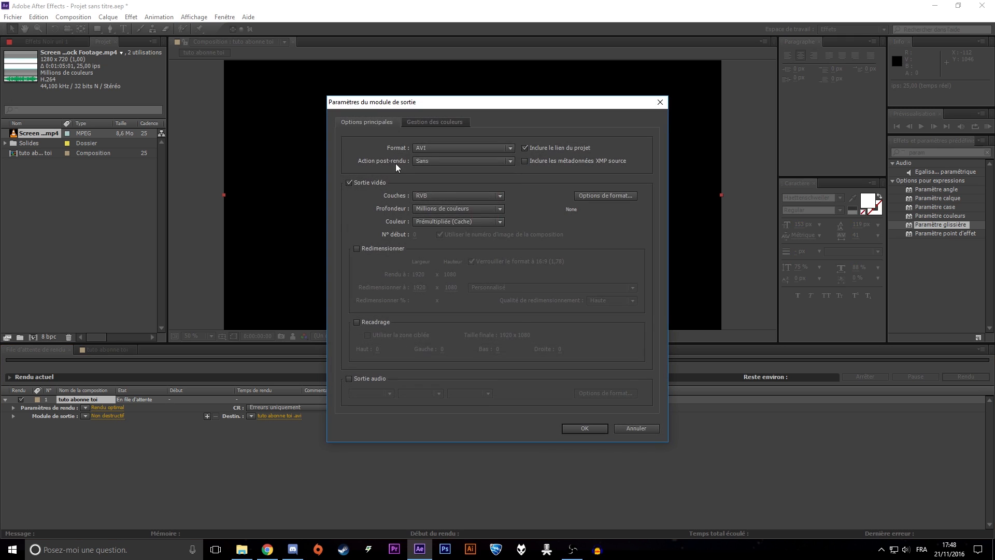
click(432, 150)
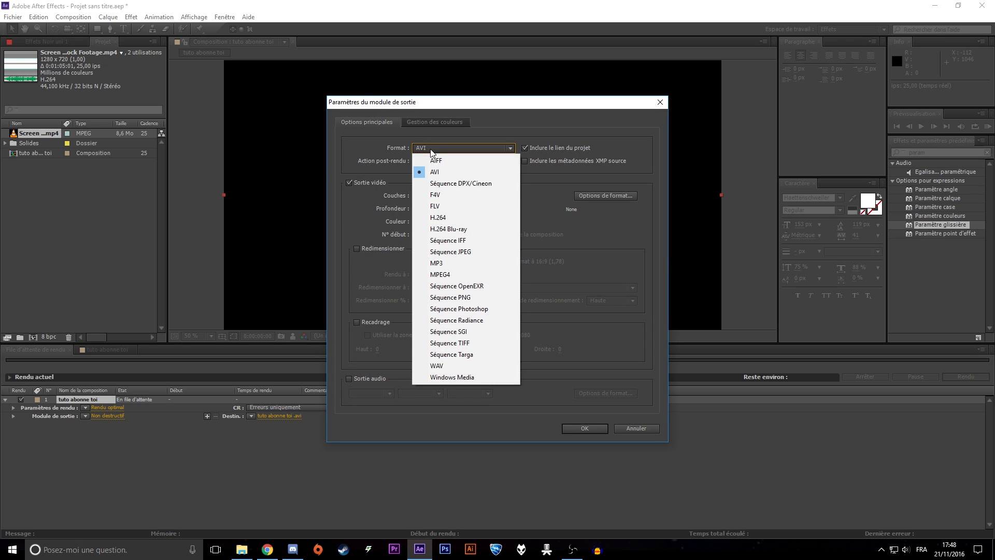
click(465, 218)
click(362, 248)
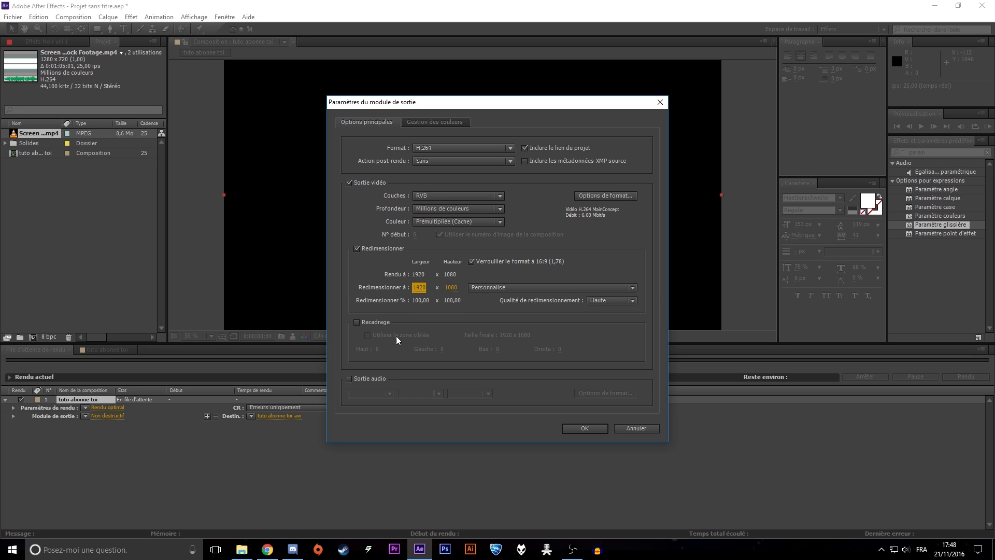
click(580, 431)
Step: Set the output file to "tuto abonne toi .mp4" in the Bureau folder and render the queue
click(274, 416)
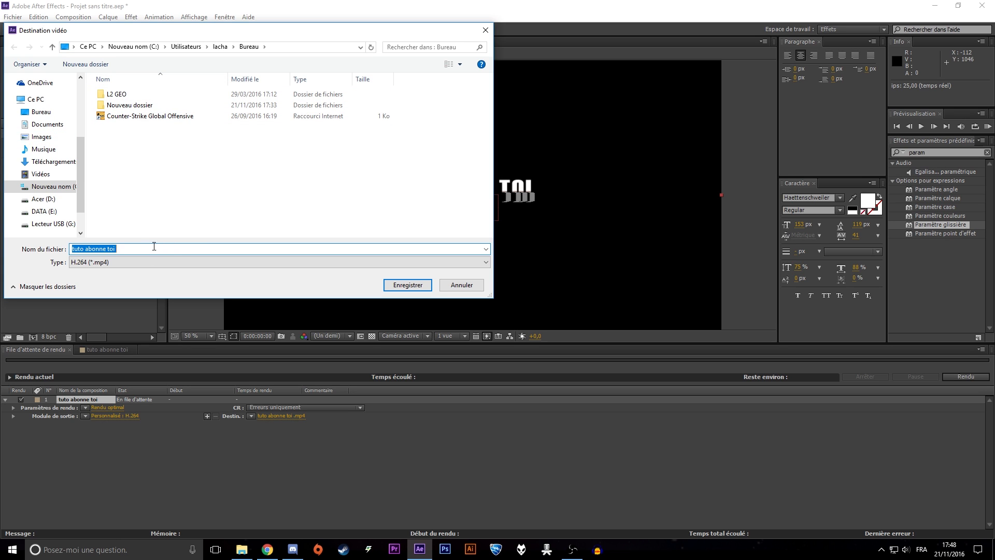
click(409, 284)
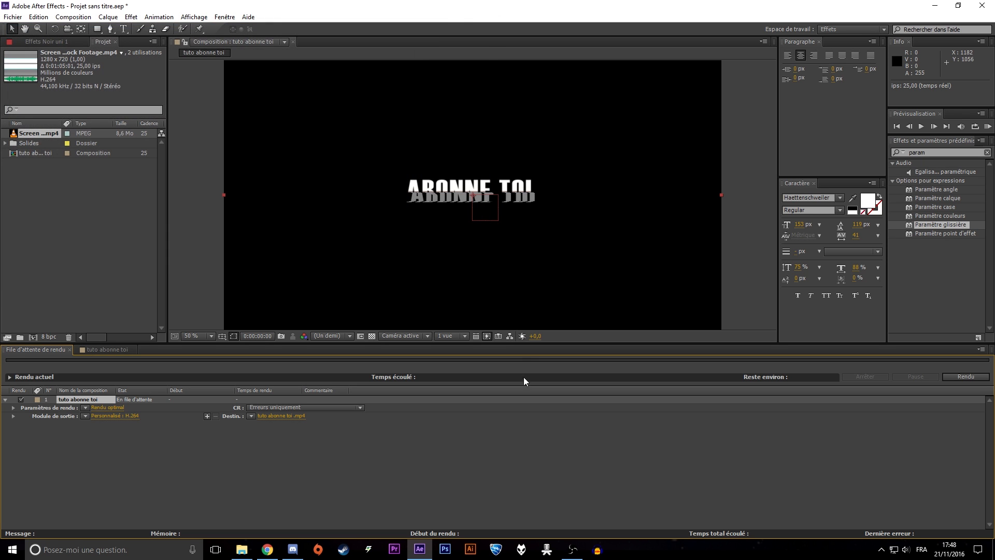
click(977, 377)
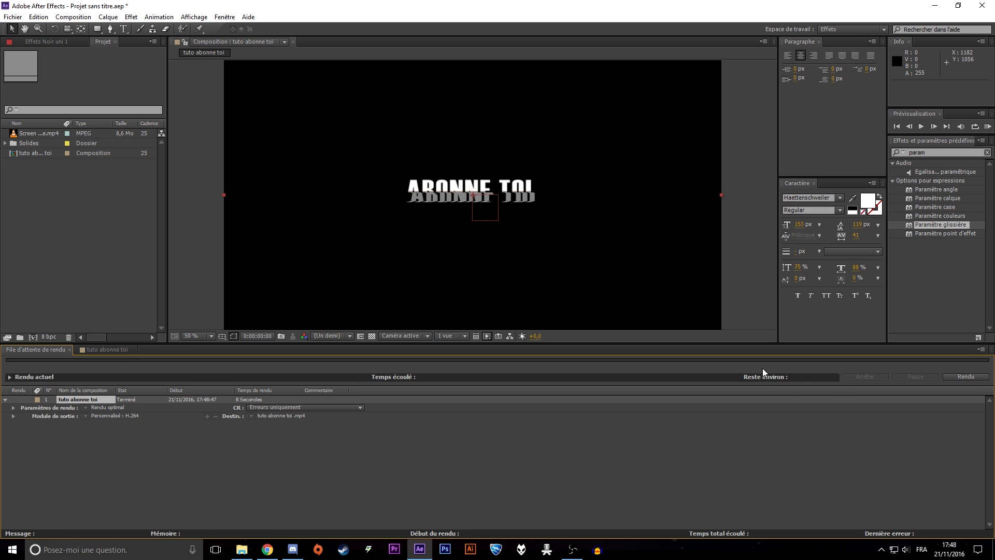
Step: Switch to the desktop and play the rendered "tuto abonne toi" video in VLC
click(935, 7)
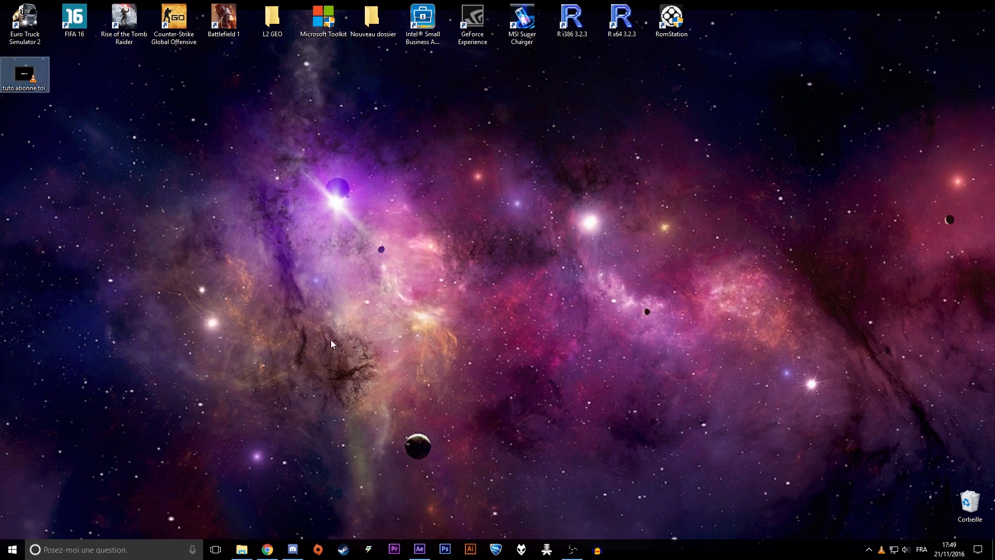
key(Return)
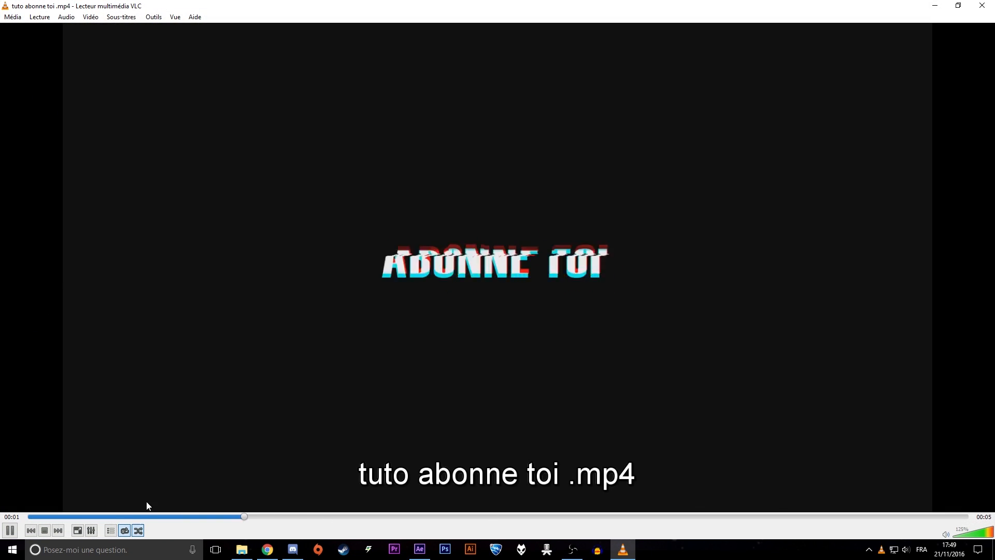